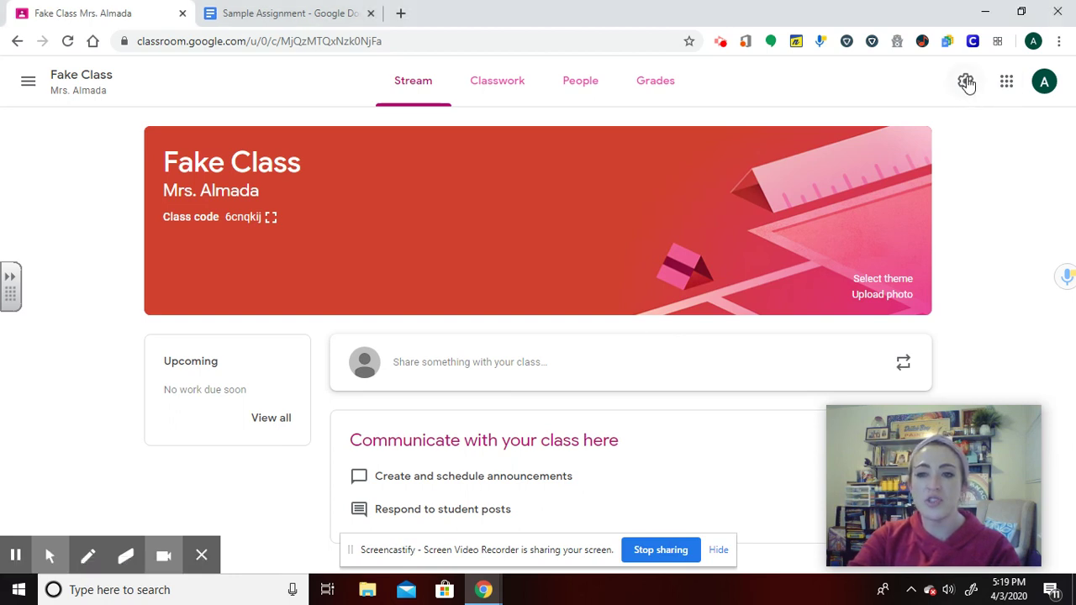
Set the class stream to 'Only teachers can post or comment' and view the guardian summaries example.
{"action": "left_click", "coordinate": [967, 86]}
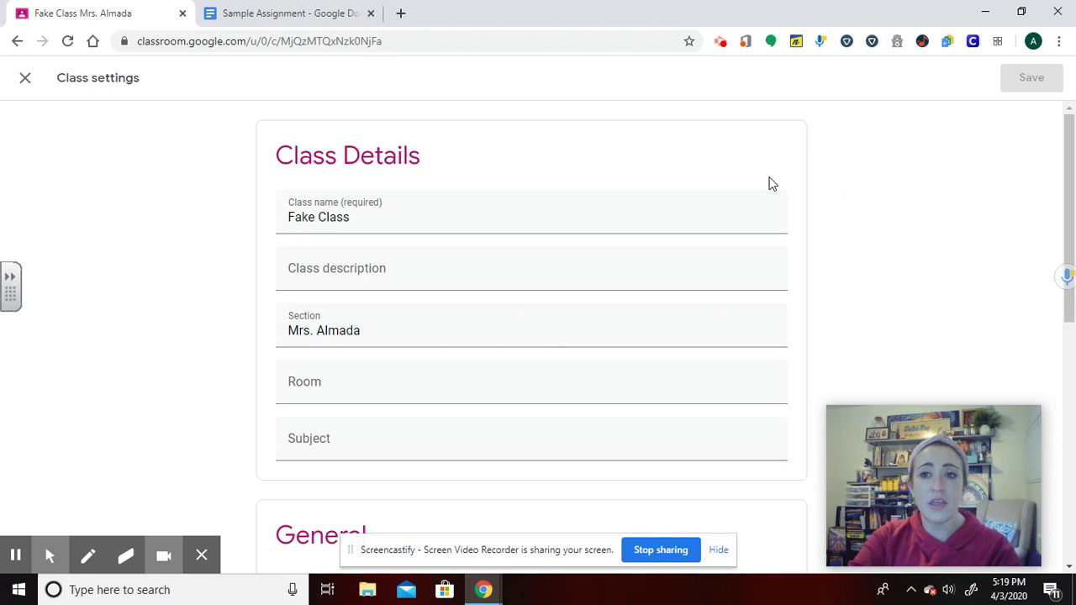
{"action": "scroll", "coordinate": [861, 180], "scroll_direction": "down", "scroll_amount": 1}
{"action": "scroll", "coordinate": [857, 179], "scroll_direction": "down", "scroll_amount": 4}
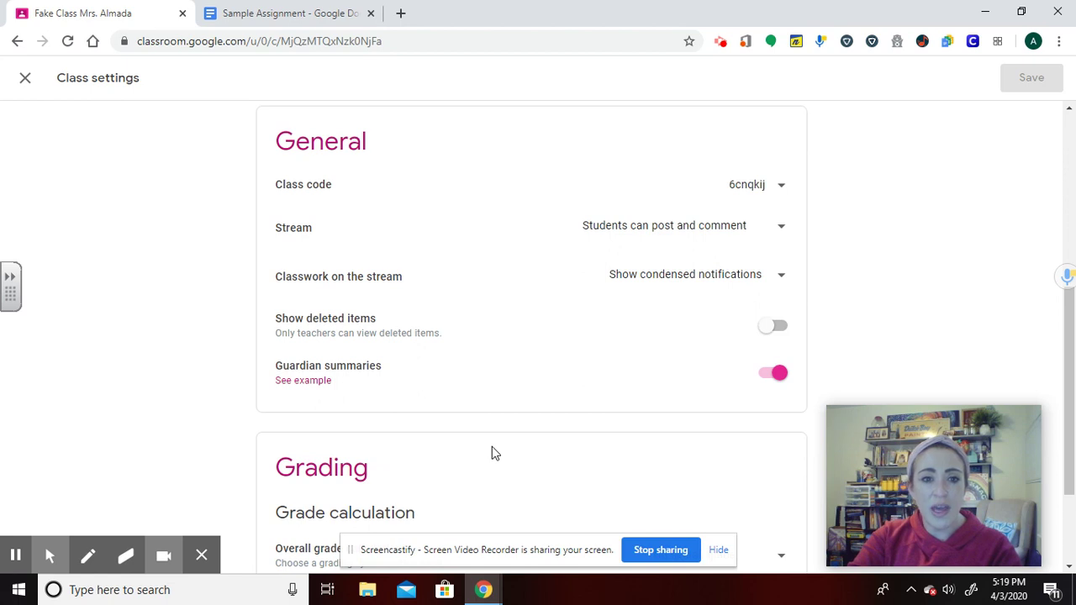
{"action": "scroll", "coordinate": [743, 353], "scroll_direction": "down", "scroll_amount": 1}
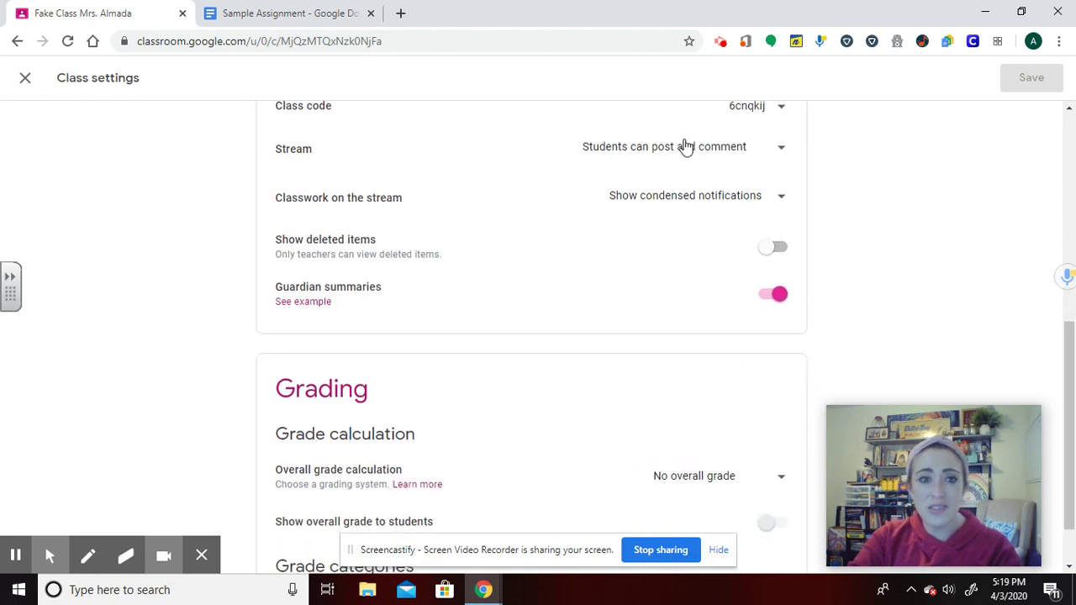
{"action": "left_click", "coordinate": [686, 146]}
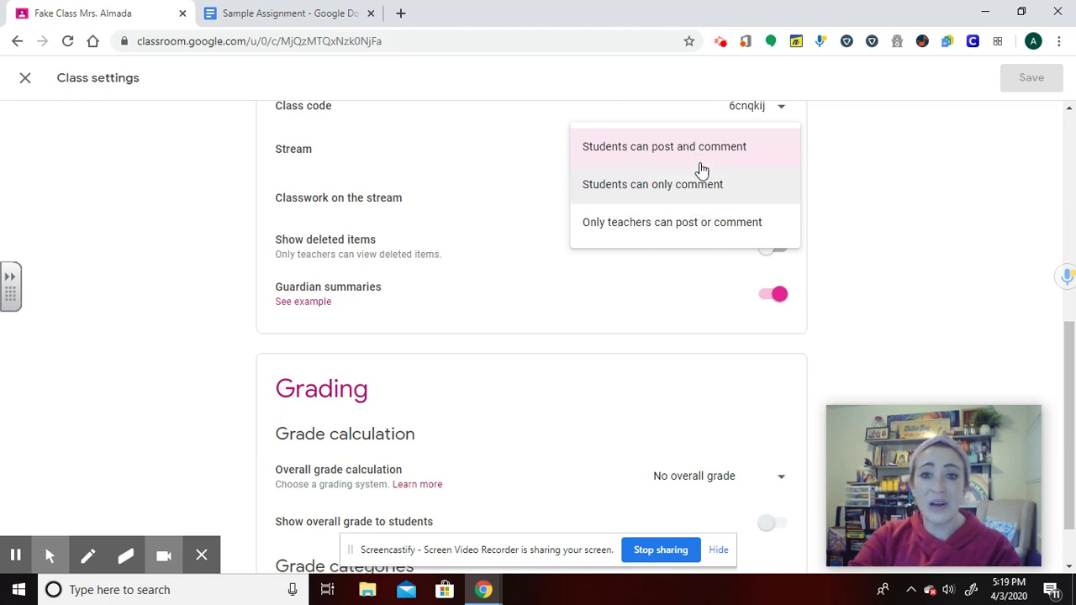
{"action": "left_click", "coordinate": [716, 232]}
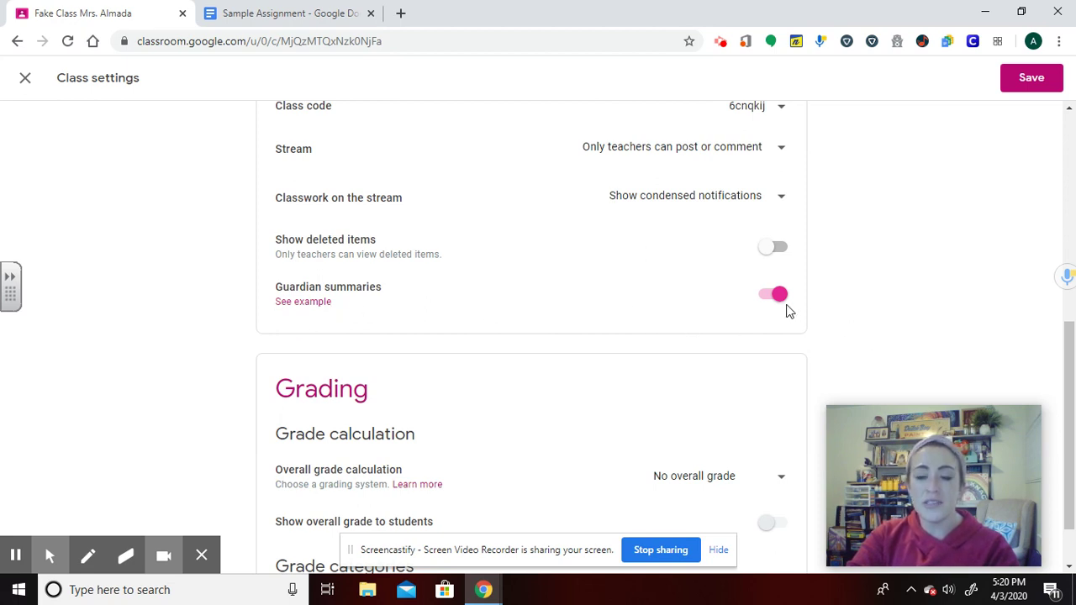
{"action": "left_click", "coordinate": [307, 304]}
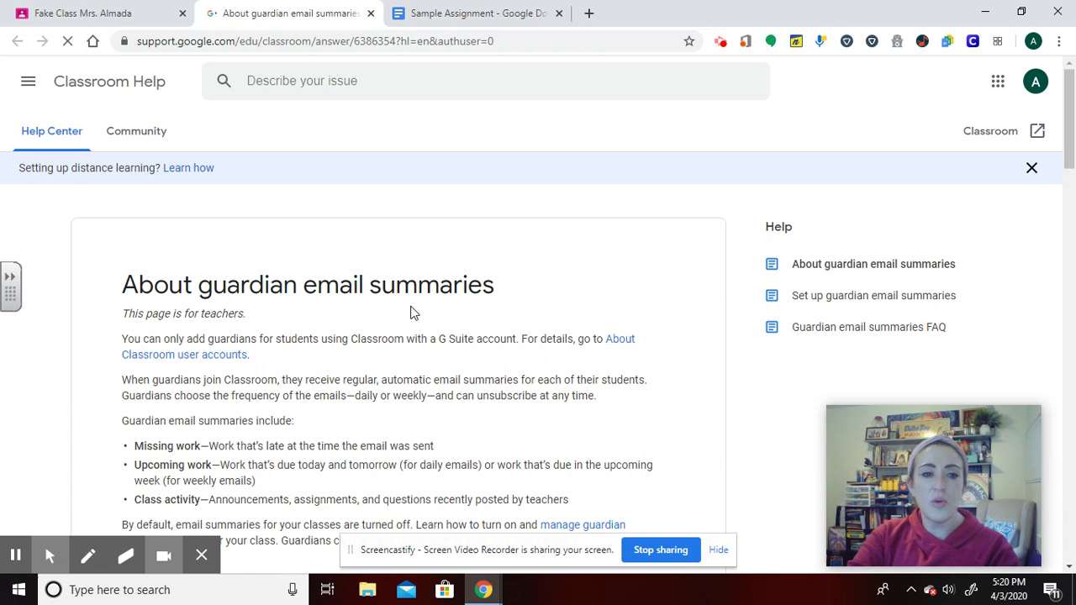
Scroll the 'About guardian email summaries' article down to its sample weekly summary email.
{"action": "scroll", "coordinate": [412, 308], "scroll_direction": "down", "scroll_amount": 1}
{"action": "scroll", "coordinate": [411, 313], "scroll_direction": "down", "scroll_amount": 1}
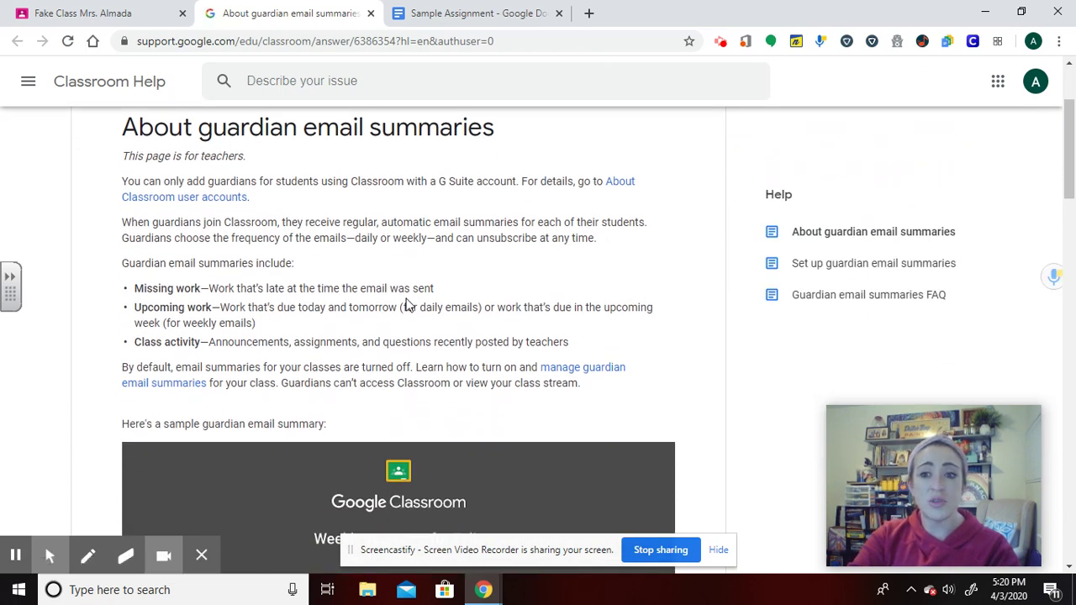
{"action": "scroll", "coordinate": [365, 235], "scroll_direction": "down", "scroll_amount": 3}
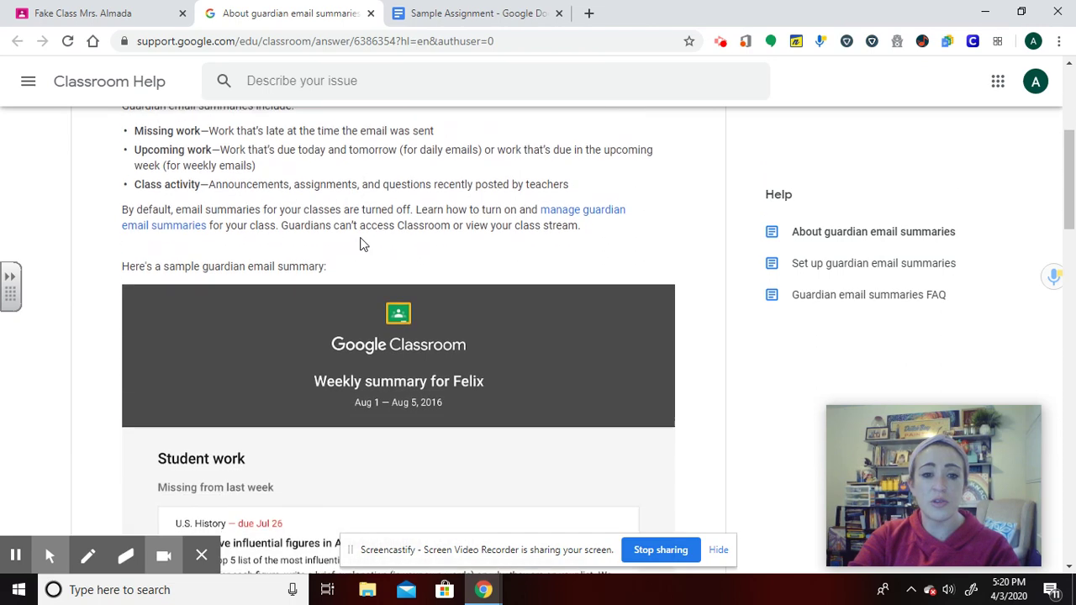
{"action": "scroll", "coordinate": [356, 241], "scroll_direction": "down", "scroll_amount": 2}
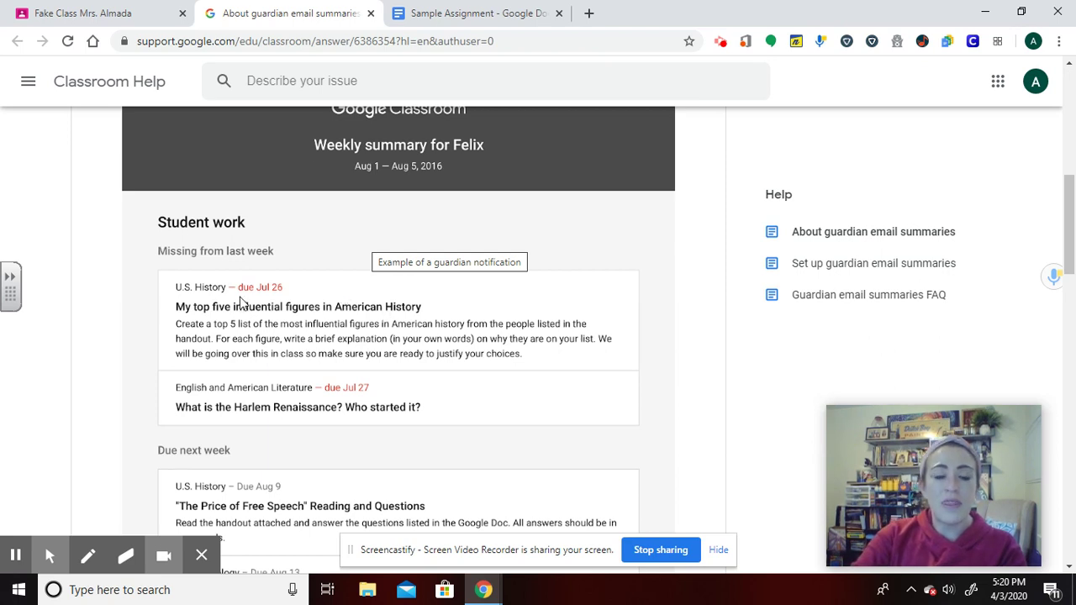
Close the help article and save the class settings with the teacher-only stream.
{"action": "left_click", "coordinate": [373, 13]}
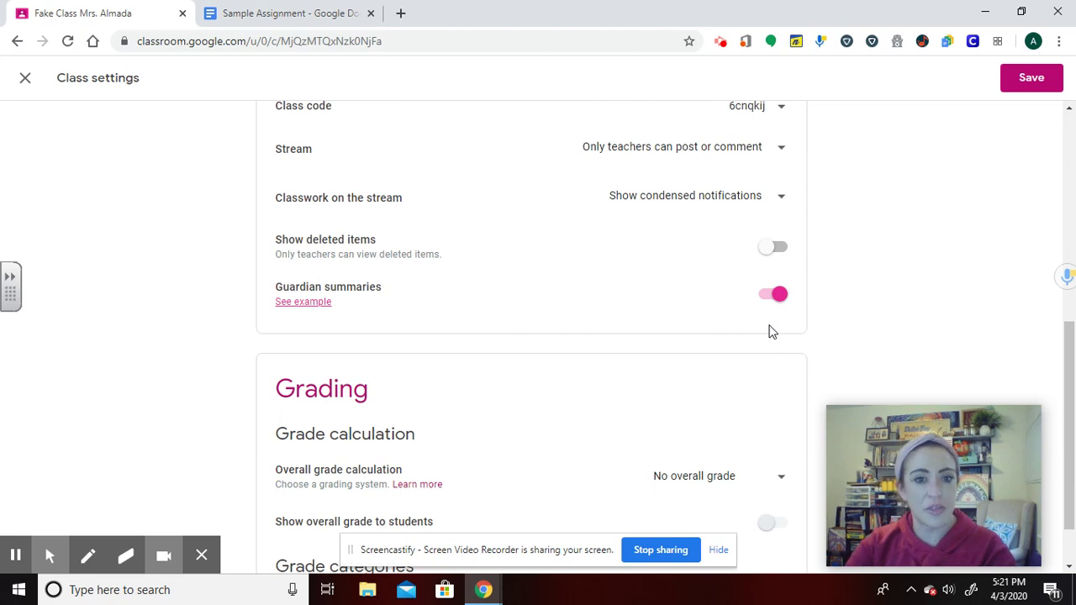
{"action": "scroll", "coordinate": [956, 327], "scroll_direction": "down", "scroll_amount": 1}
{"action": "scroll", "coordinate": [1015, 334], "scroll_direction": "up", "scroll_amount": 4}
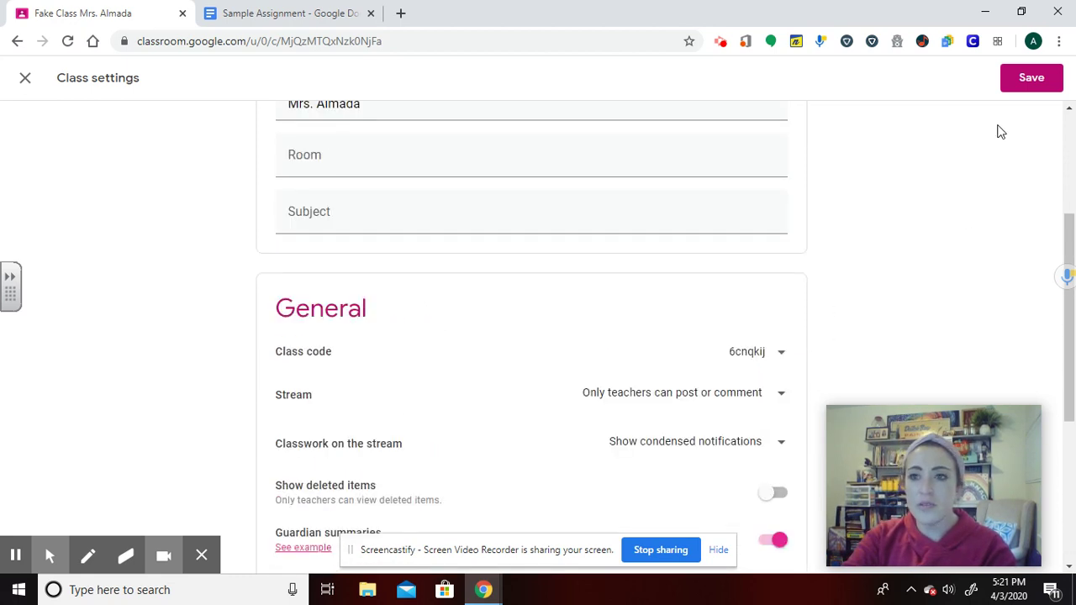
{"action": "left_click", "coordinate": [1036, 81]}
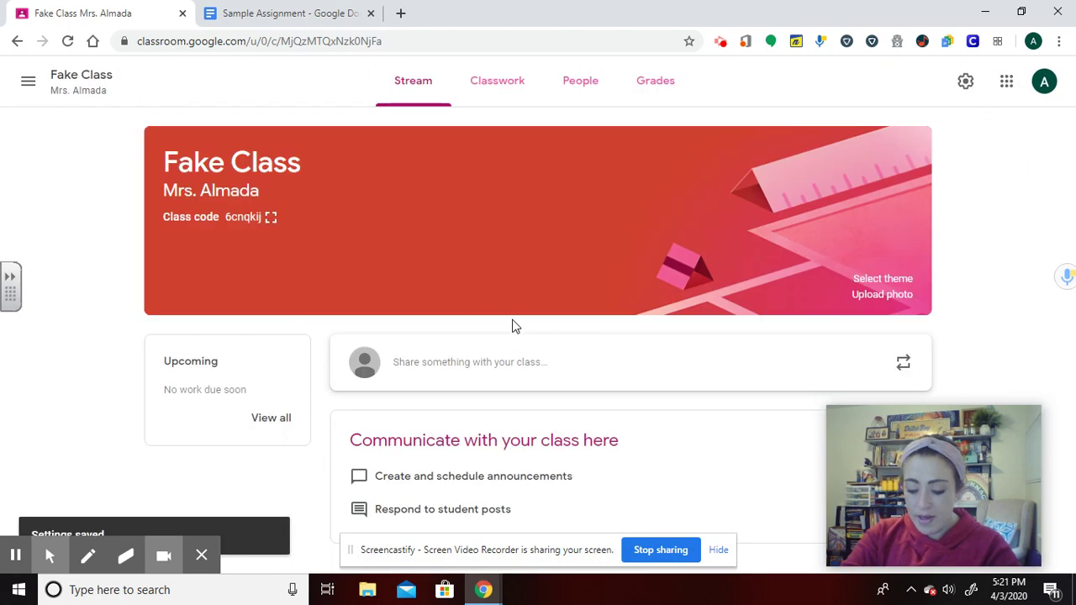
Go to the Fake Class Classwork page and open the Create menu.
{"action": "left_click", "coordinate": [499, 89]}
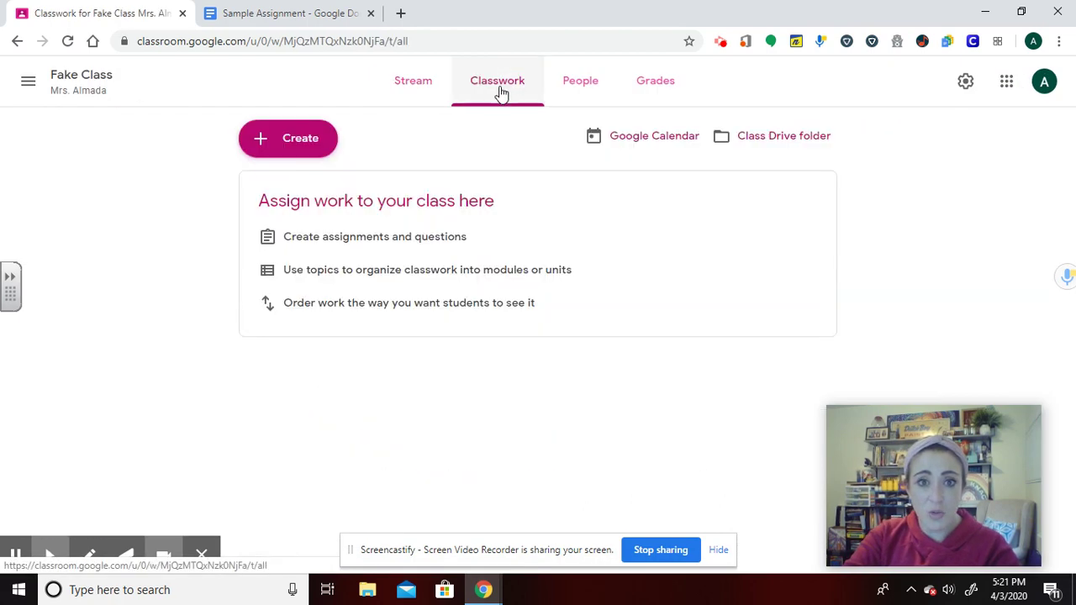
{"action": "left_click", "coordinate": [303, 148]}
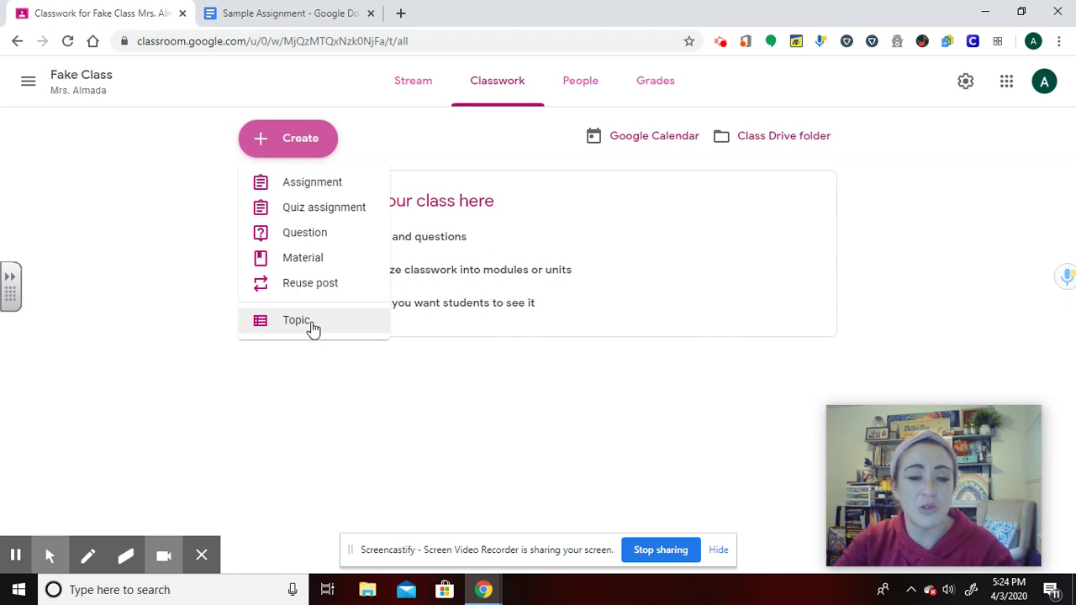
Start a new assignment titled 'Sample Assignment' and choose to attach a file from Google Drive.
{"action": "left_click", "coordinate": [353, 194]}
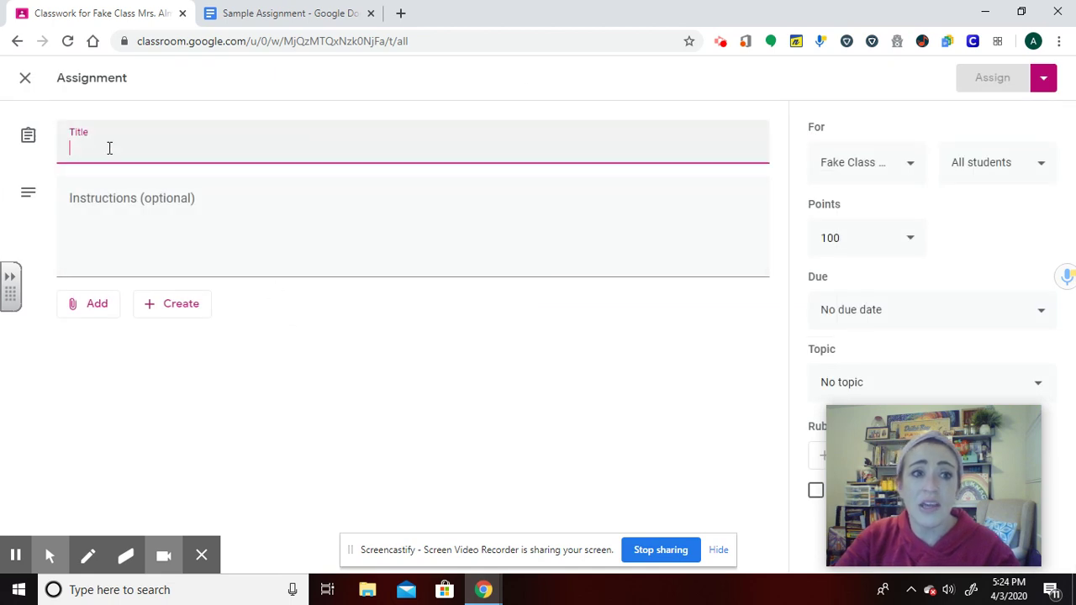
{"action": "type", "text": "Sample A"}
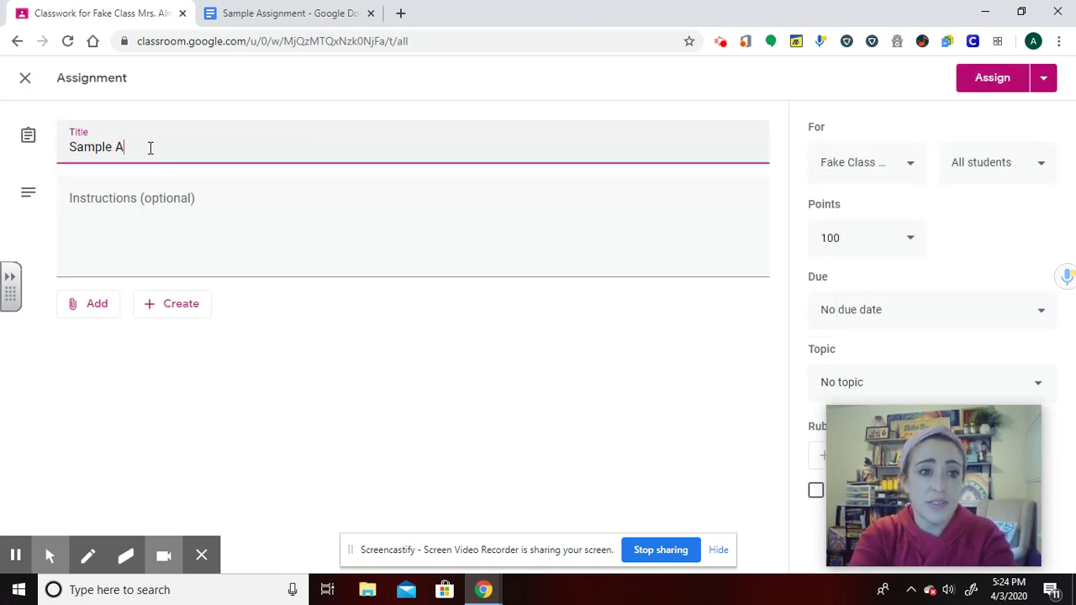
{"action": "type", "text": "ssignment"}
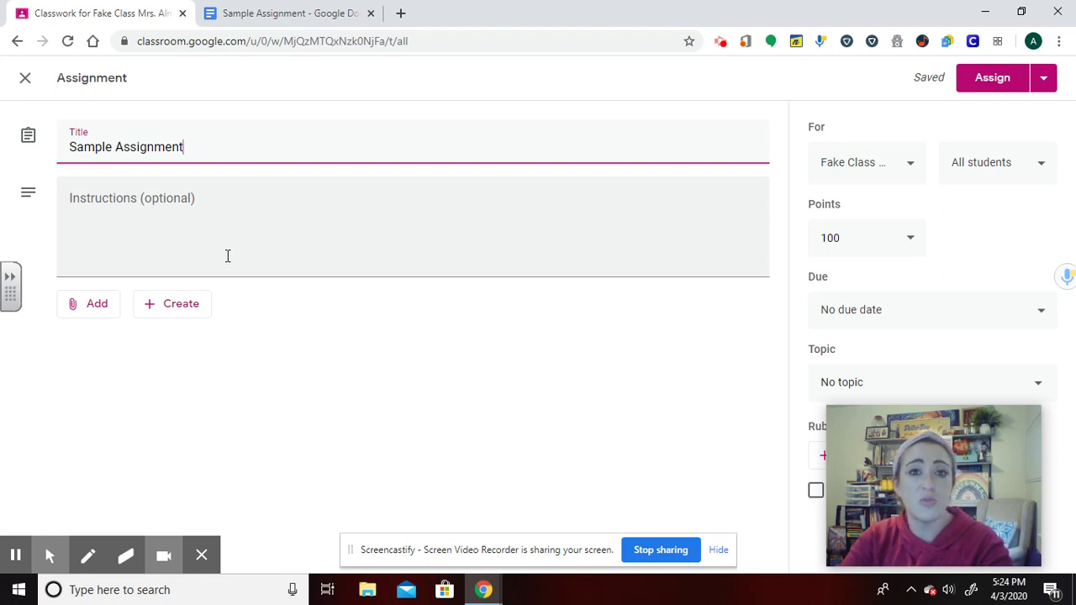
{"action": "left_click", "coordinate": [96, 307]}
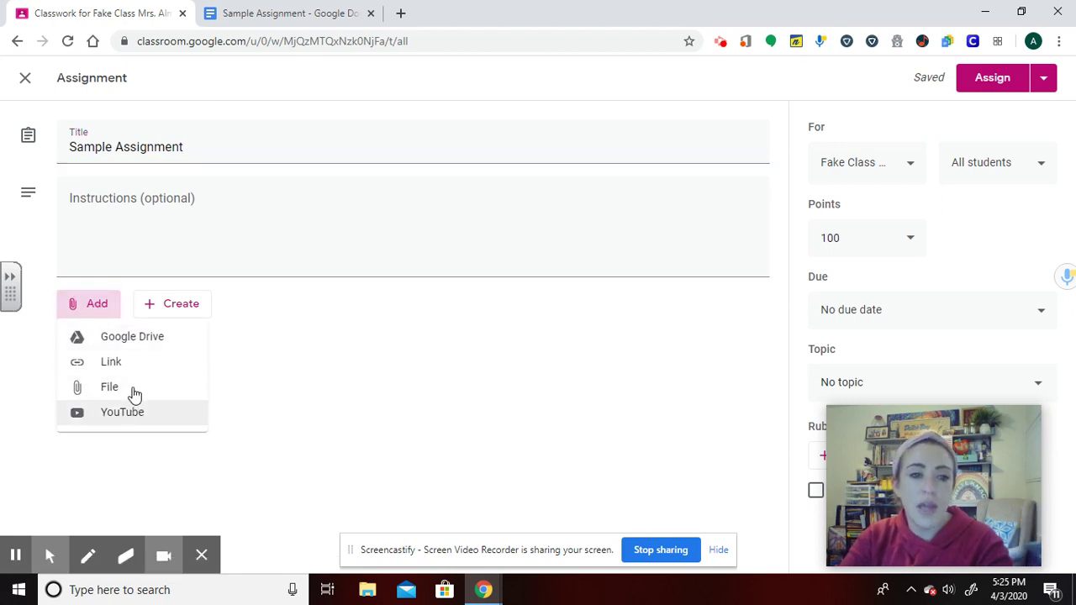
{"action": "left_click", "coordinate": [139, 338]}
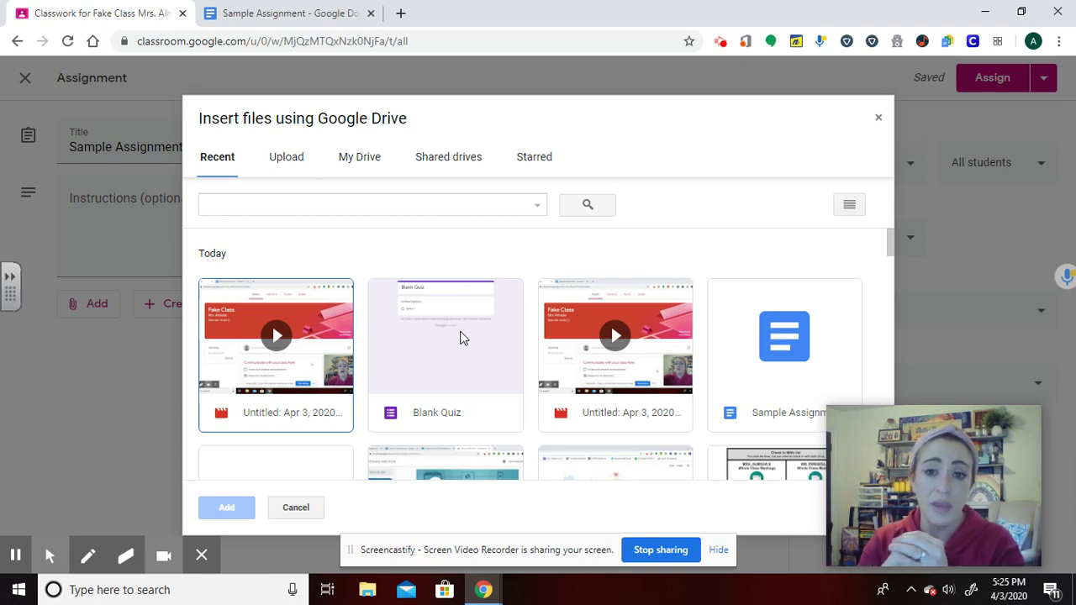
Attach the 'Sample Assignment' Google Doc from the Recent Drive files.
{"action": "left_click", "coordinate": [790, 371]}
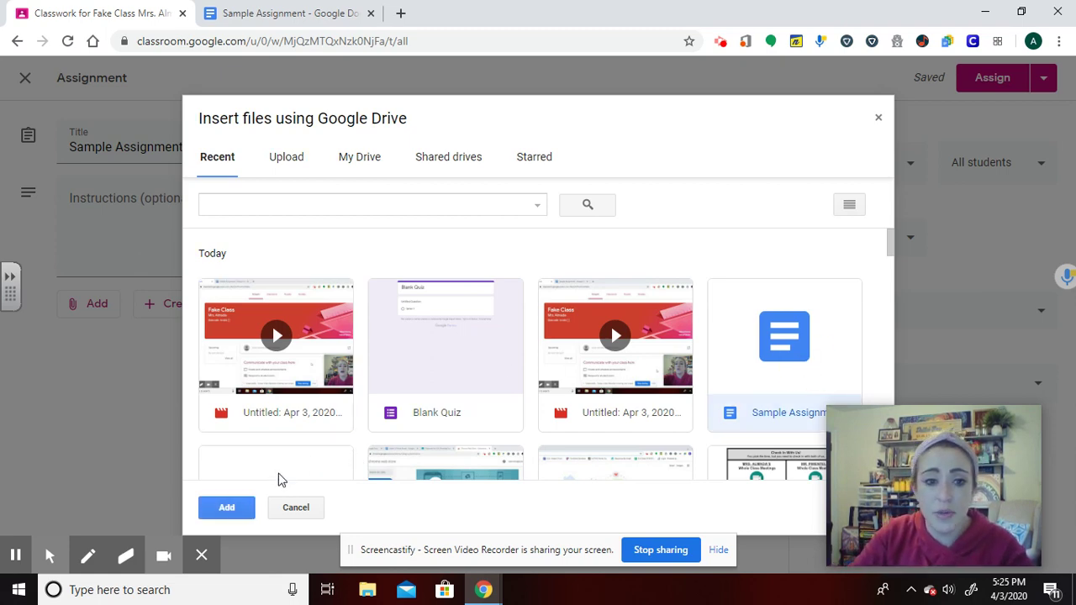
{"action": "left_click", "coordinate": [224, 509]}
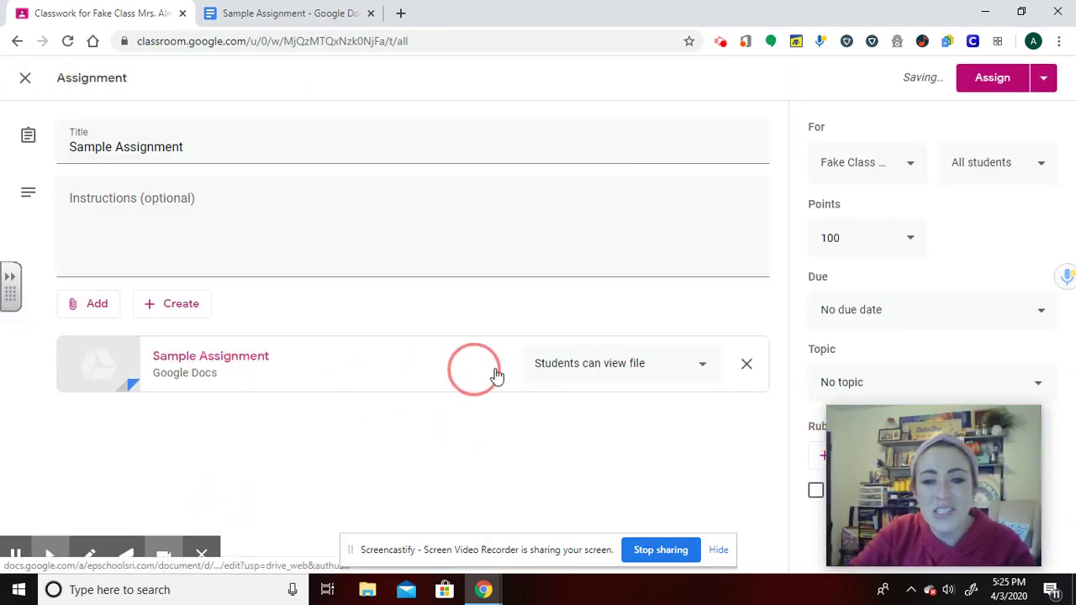
Set the attached document's sharing to 'Make a copy for each student'.
{"action": "left_click", "coordinate": [613, 376]}
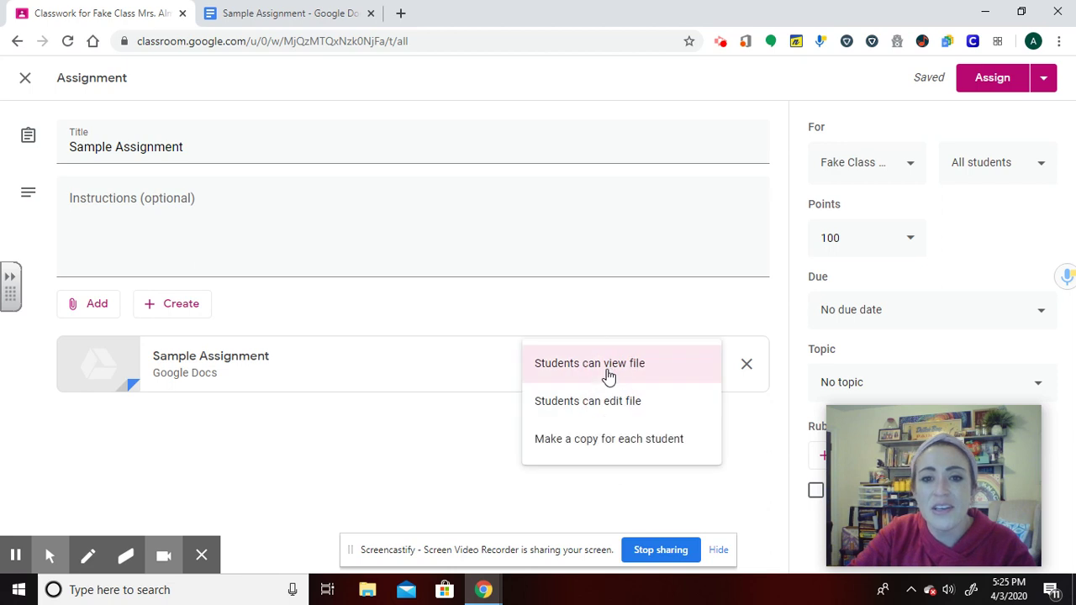
{"action": "left_click", "coordinate": [584, 439]}
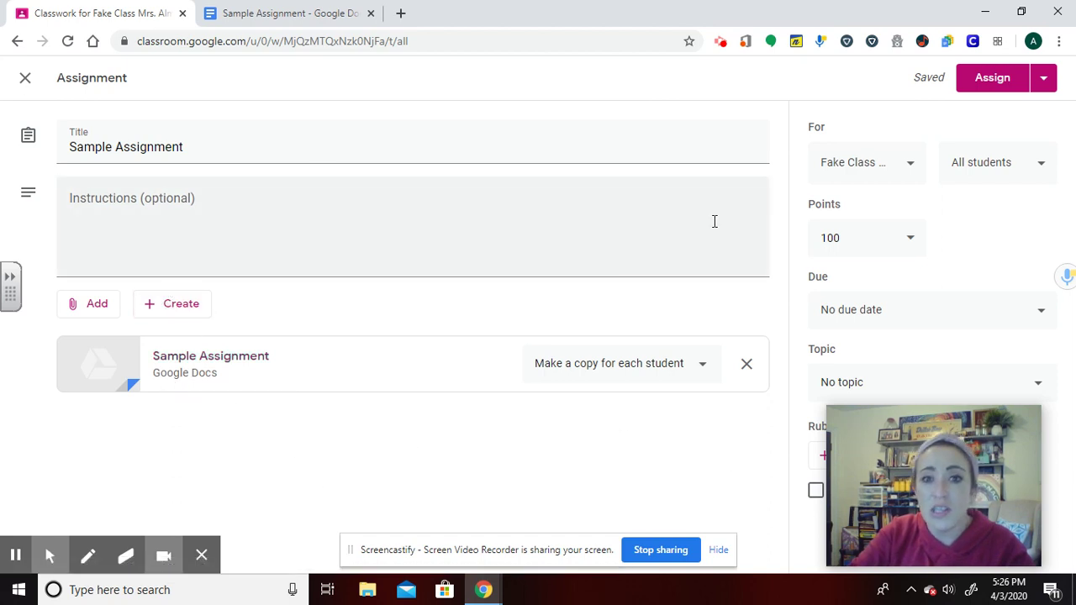
Change the assignment from 100 points to Ungraded, keeping it assigned to all students.
{"action": "mouse_move", "coordinate": [931, 454]}
{"action": "left_click_drag", "start_coordinate": [931, 454], "coordinate": [492, 430]}
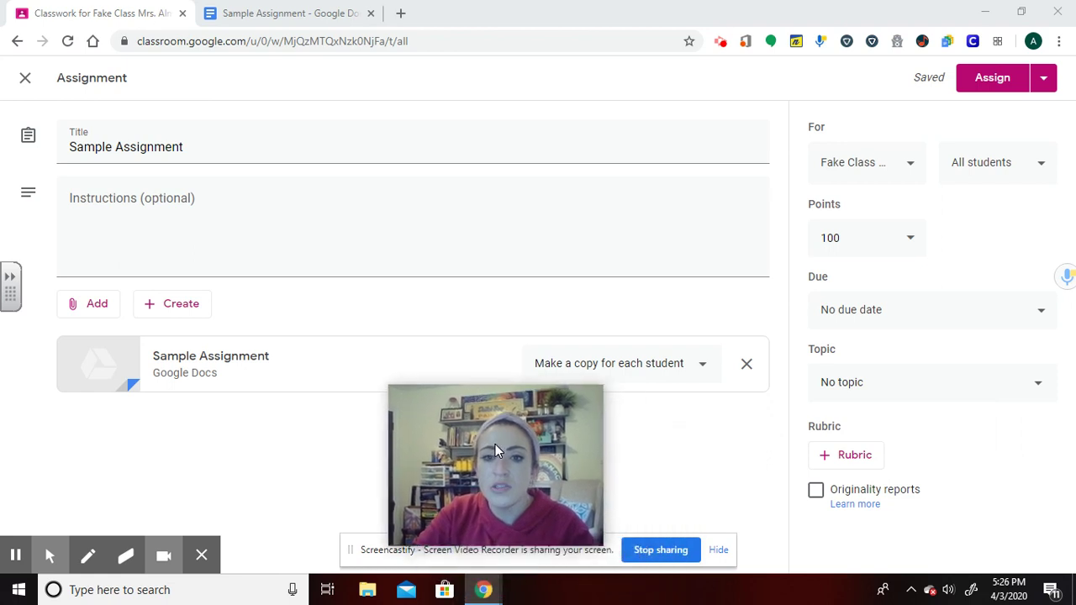
{"action": "left_click", "coordinate": [909, 240]}
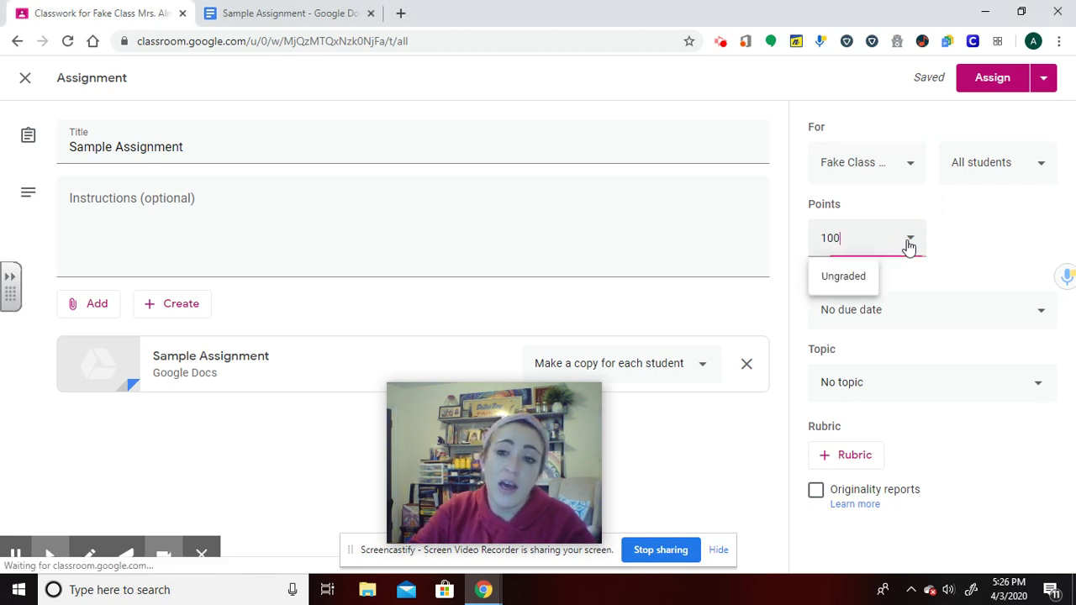
{"action": "left_click", "coordinate": [845, 279]}
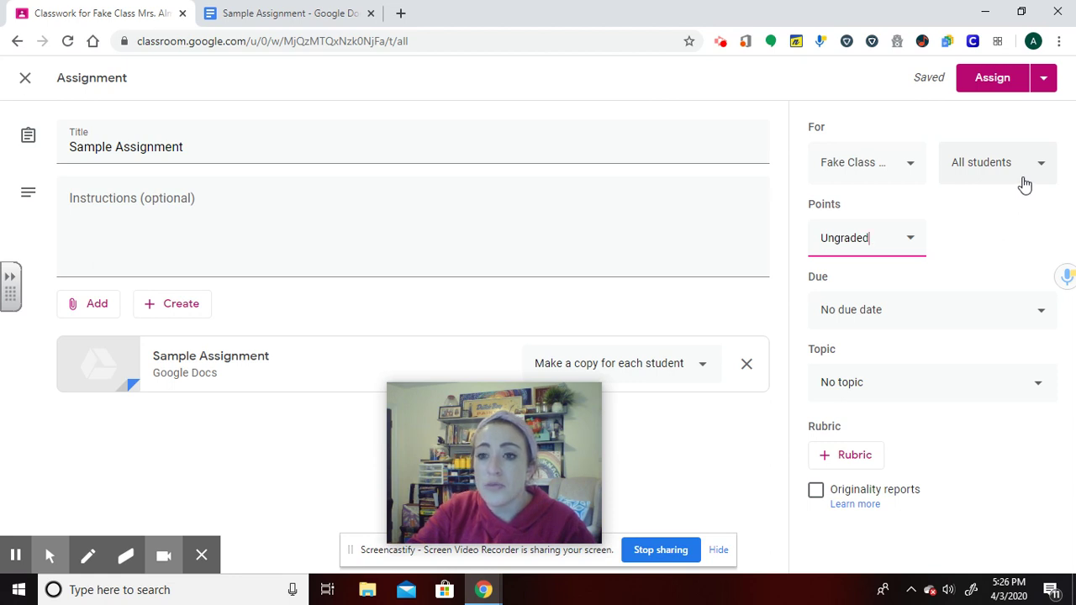
{"action": "left_click", "coordinate": [1024, 184]}
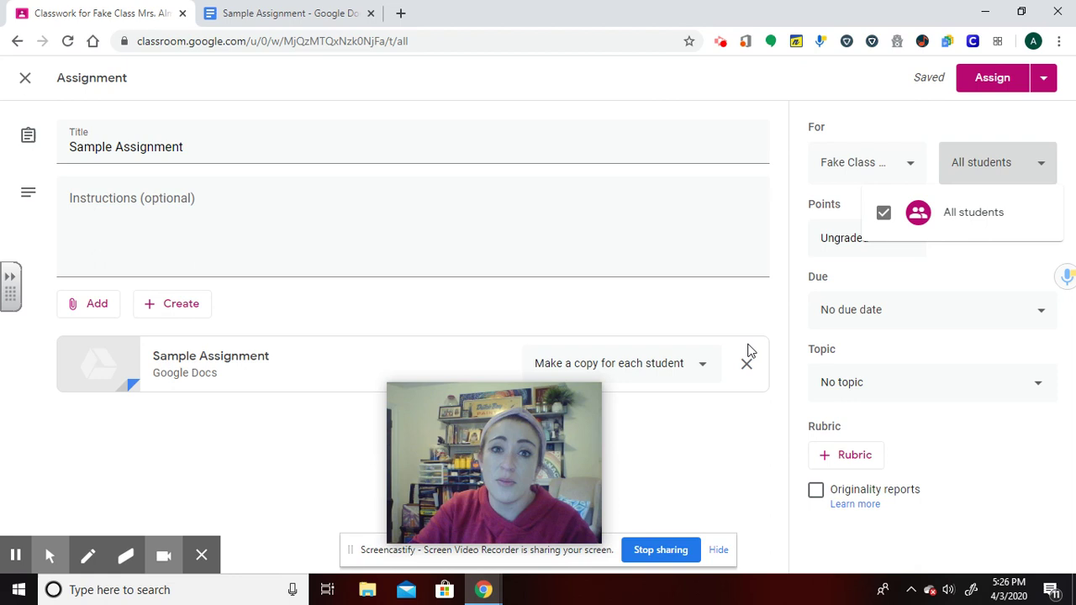
{"action": "left_click", "coordinate": [970, 177]}
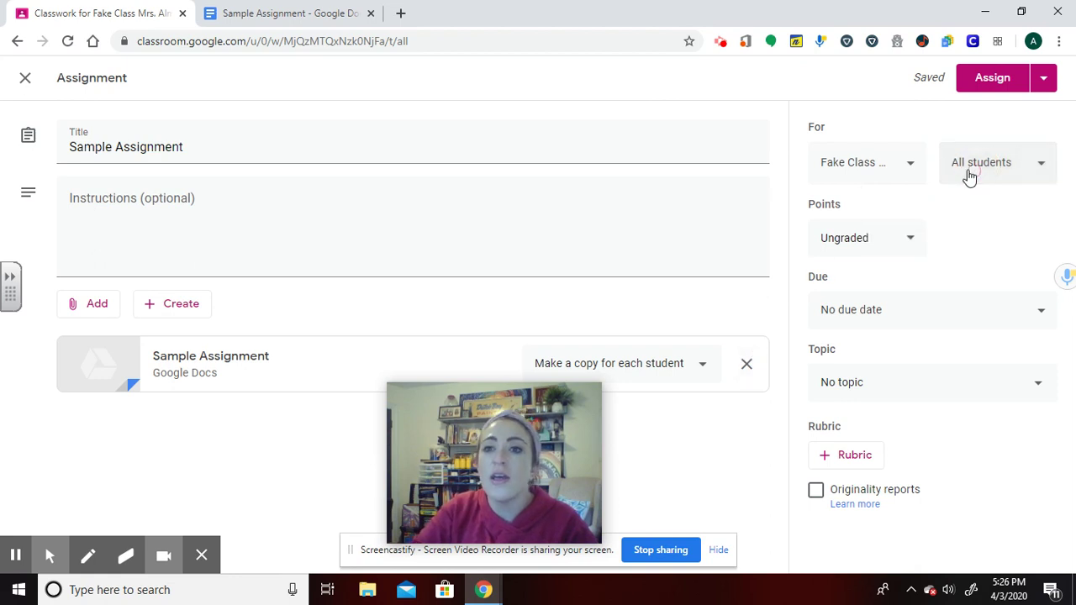
{"action": "left_click", "coordinate": [916, 179]}
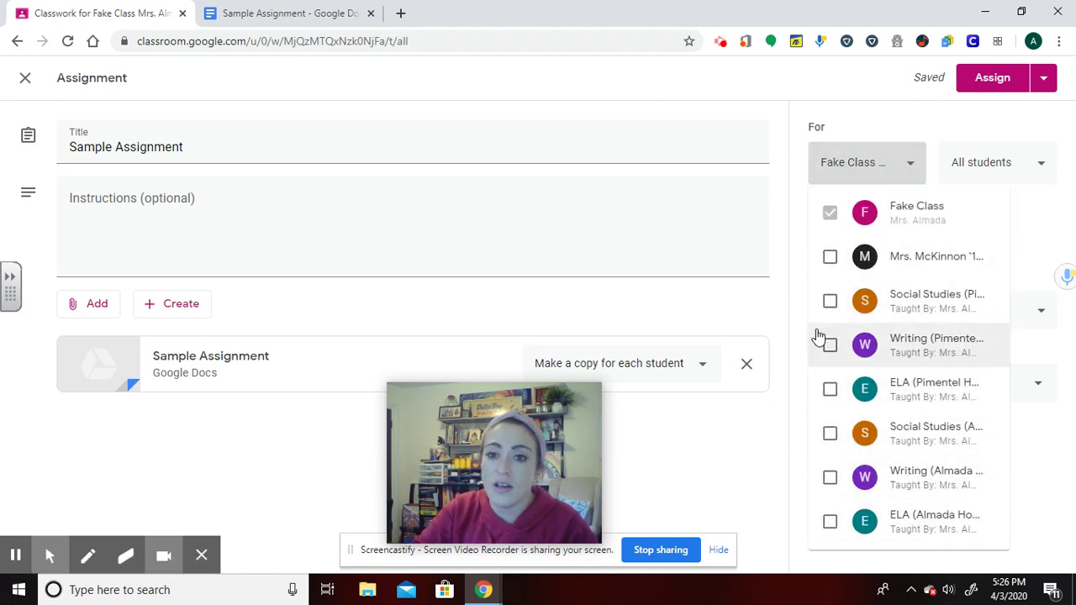
{"action": "left_click", "coordinate": [790, 228]}
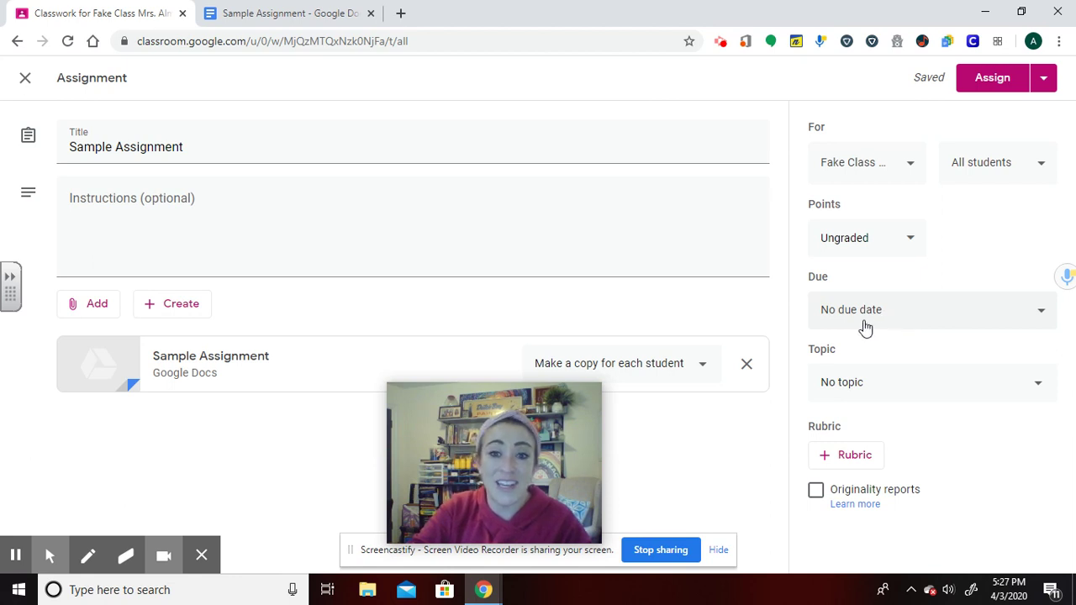
Create a new topic 'Math' for the assignment, leaving the class list unchanged.
{"action": "left_click", "coordinate": [875, 391]}
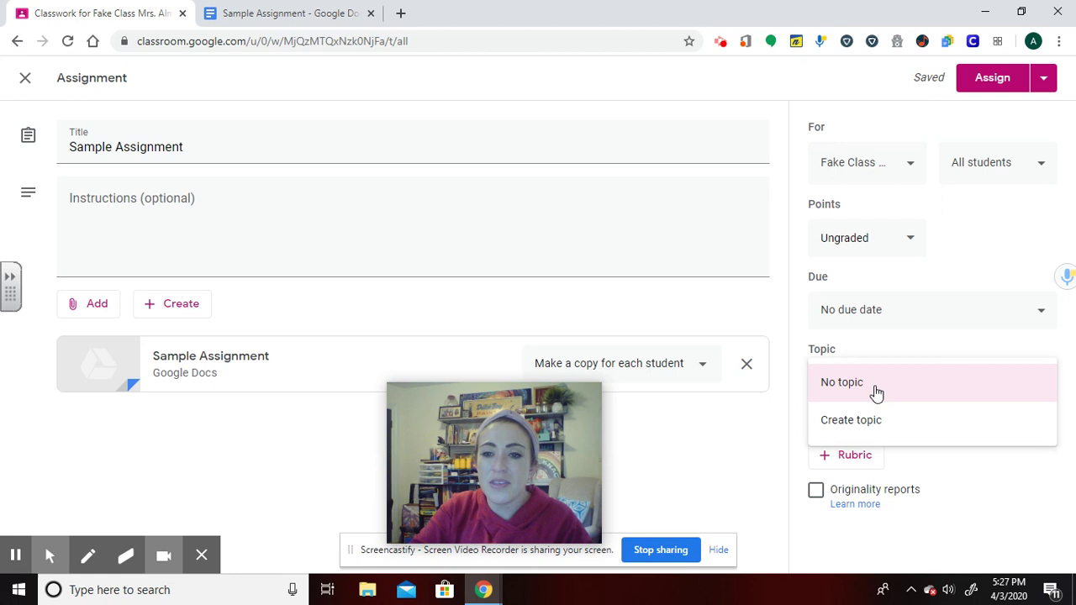
{"action": "left_click", "coordinate": [874, 392]}
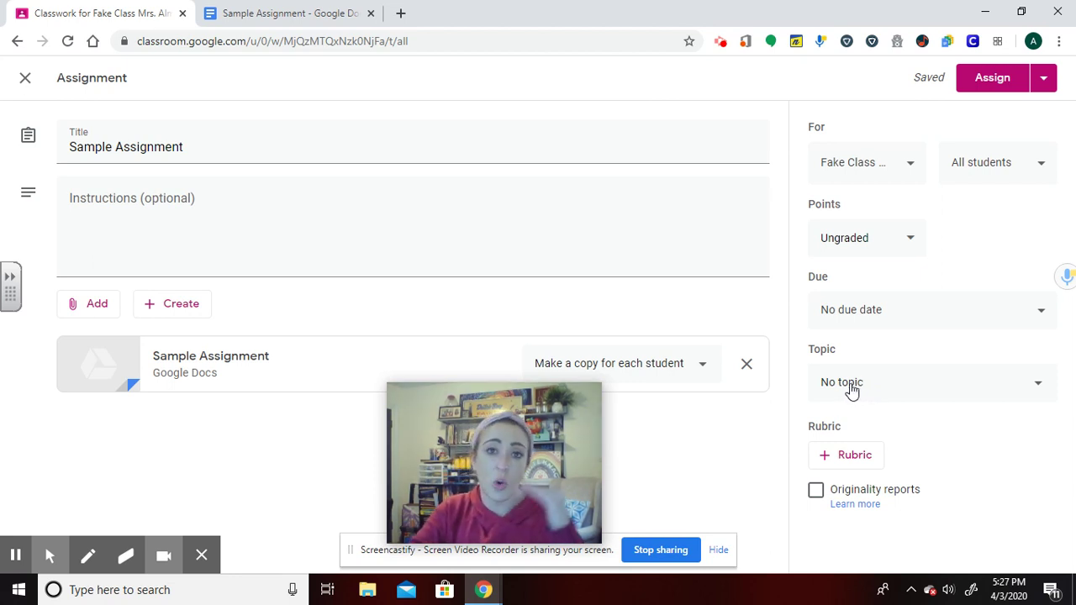
{"action": "left_click", "coordinate": [850, 391]}
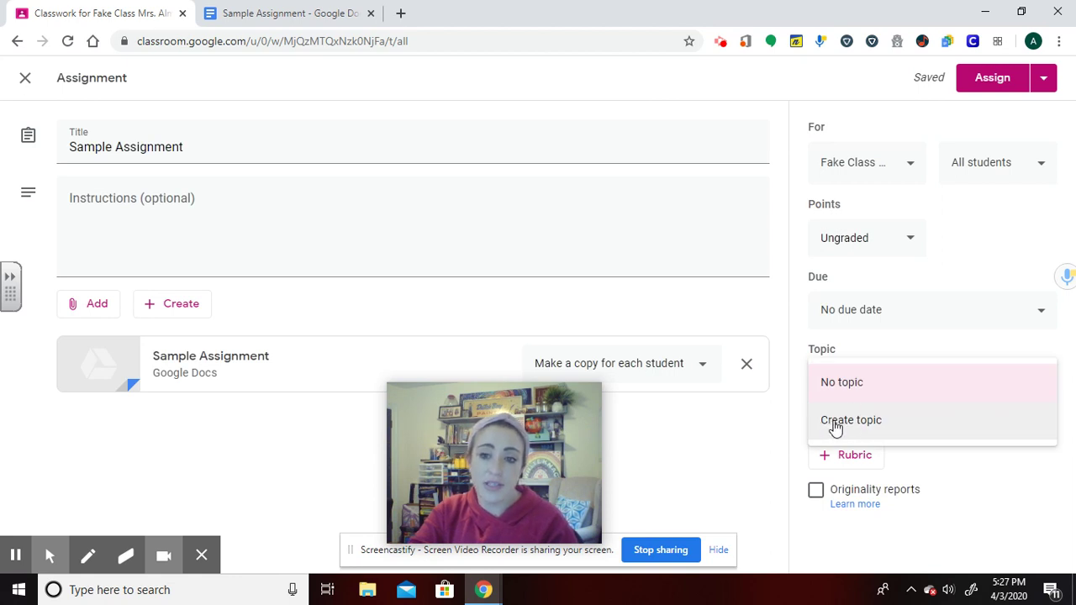
{"action": "left_click", "coordinate": [834, 423]}
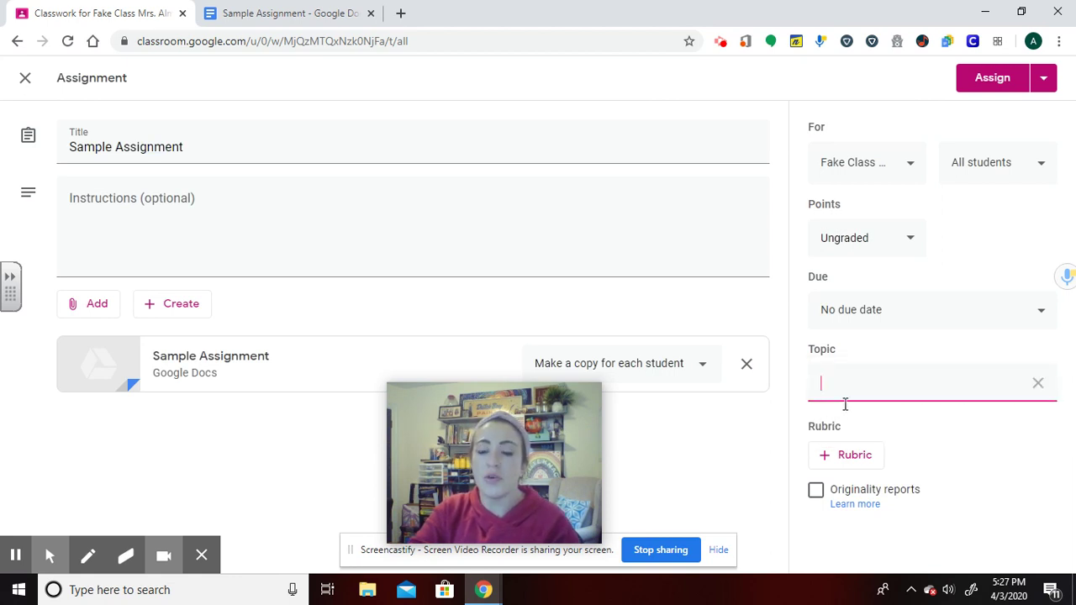
{"action": "type", "text": "Math"}
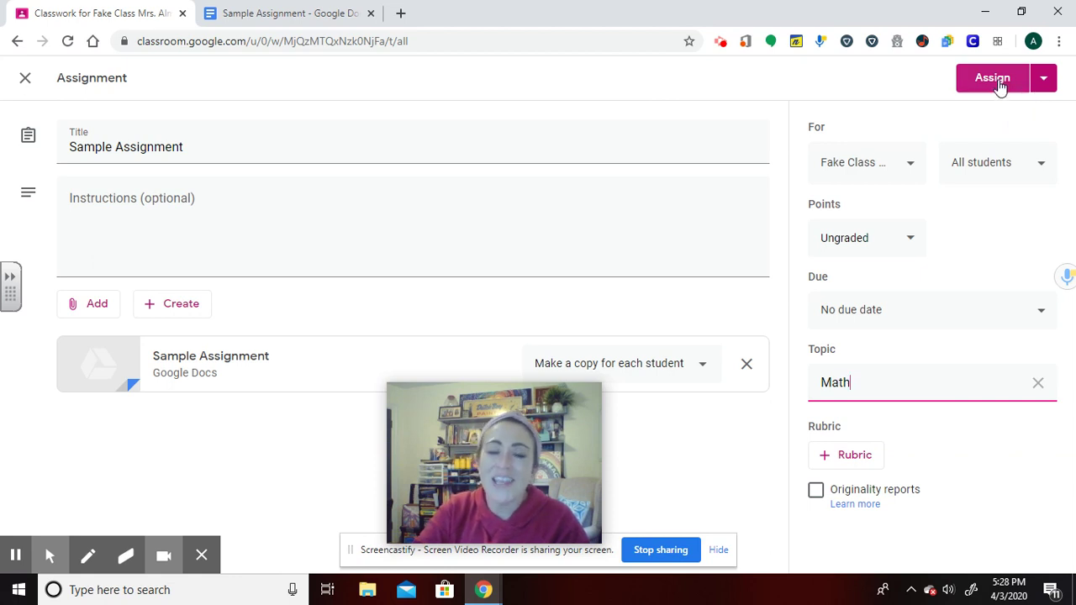
{"action": "left_click", "coordinate": [864, 171]}
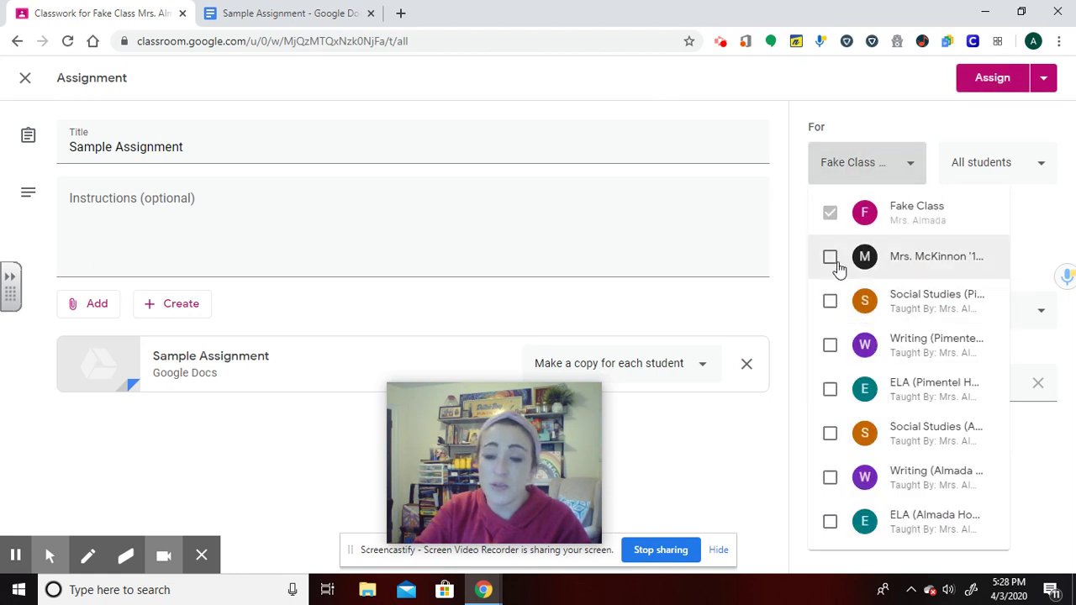
{"action": "left_click", "coordinate": [904, 127]}
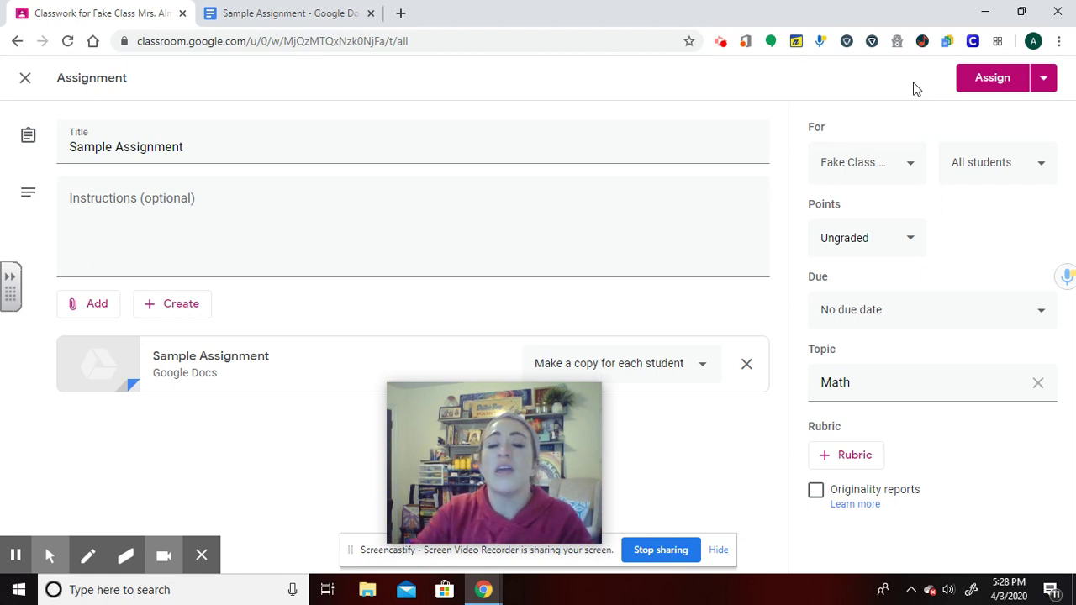
Schedule Sample Assignment to post on Apr 6, 2020 at 8:00 AM.
{"action": "left_click", "coordinate": [1044, 87]}
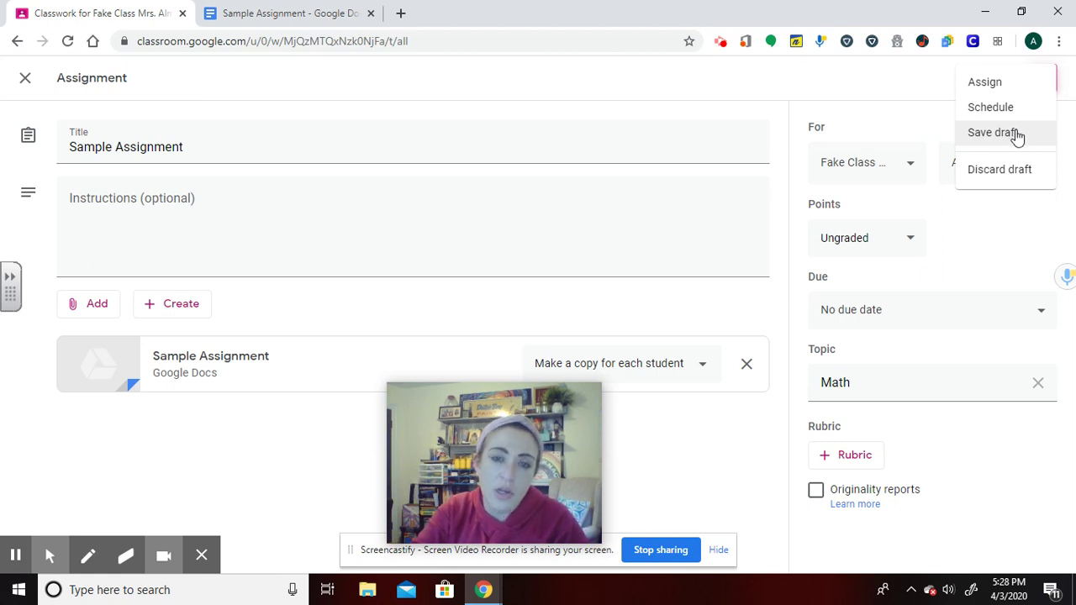
{"action": "left_click", "coordinate": [1015, 110]}
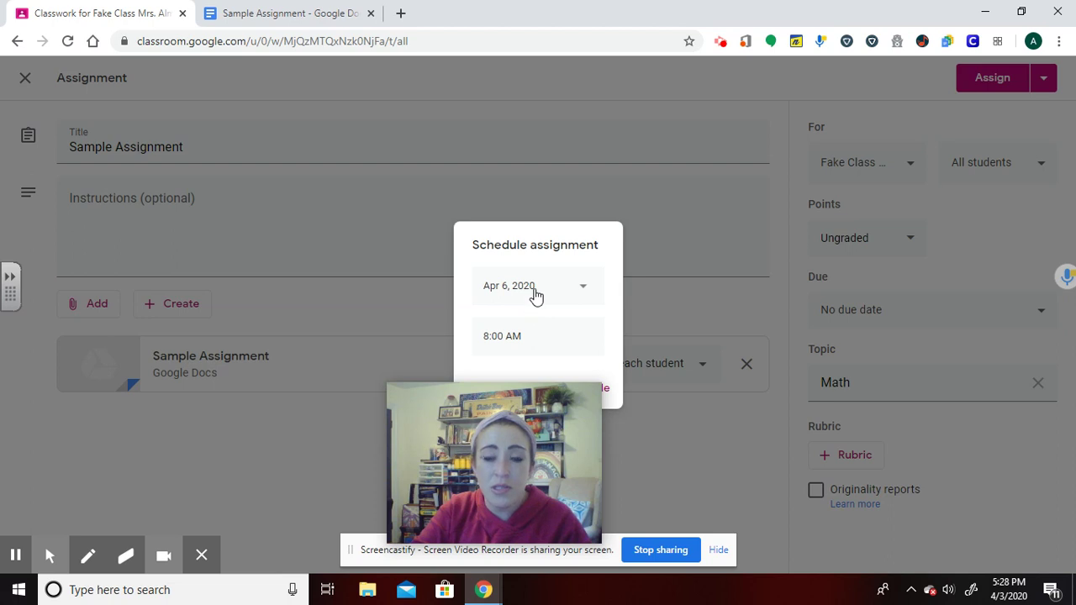
{"action": "left_click", "coordinate": [532, 293]}
{"action": "left_click", "coordinate": [599, 267]}
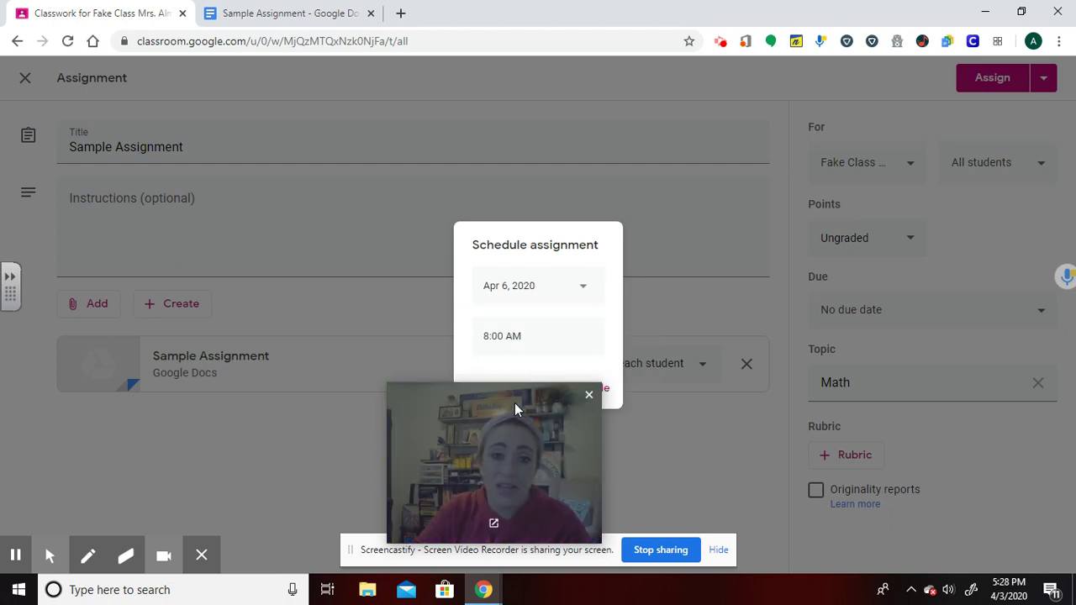
{"action": "left_click_drag", "start_coordinate": [514, 403], "coordinate": [938, 429]}
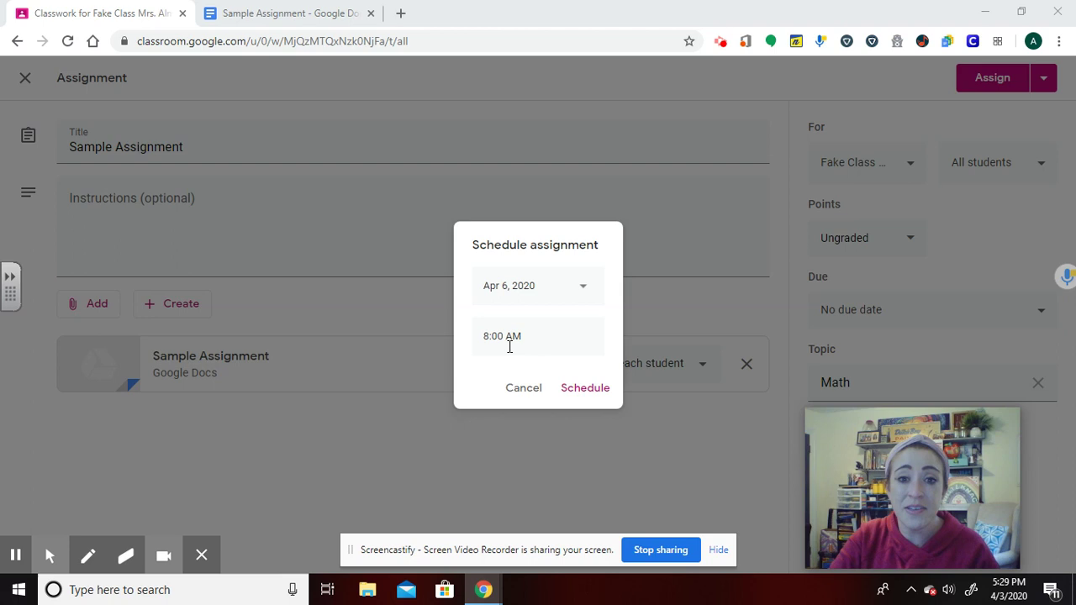
{"action": "left_click", "coordinate": [580, 294]}
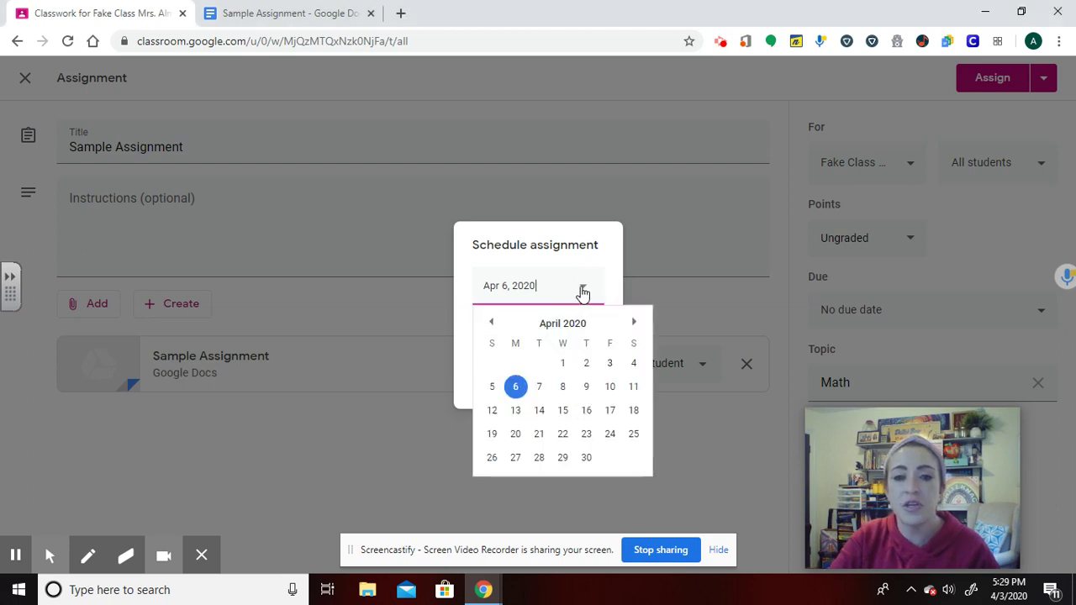
{"action": "left_click", "coordinate": [565, 264]}
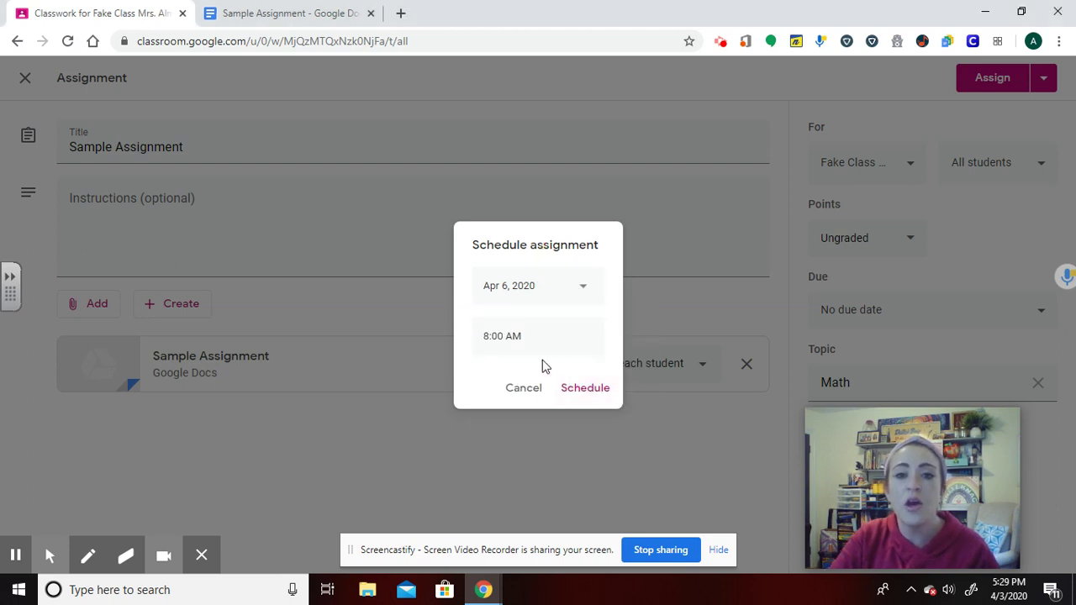
{"action": "left_click", "coordinate": [583, 291]}
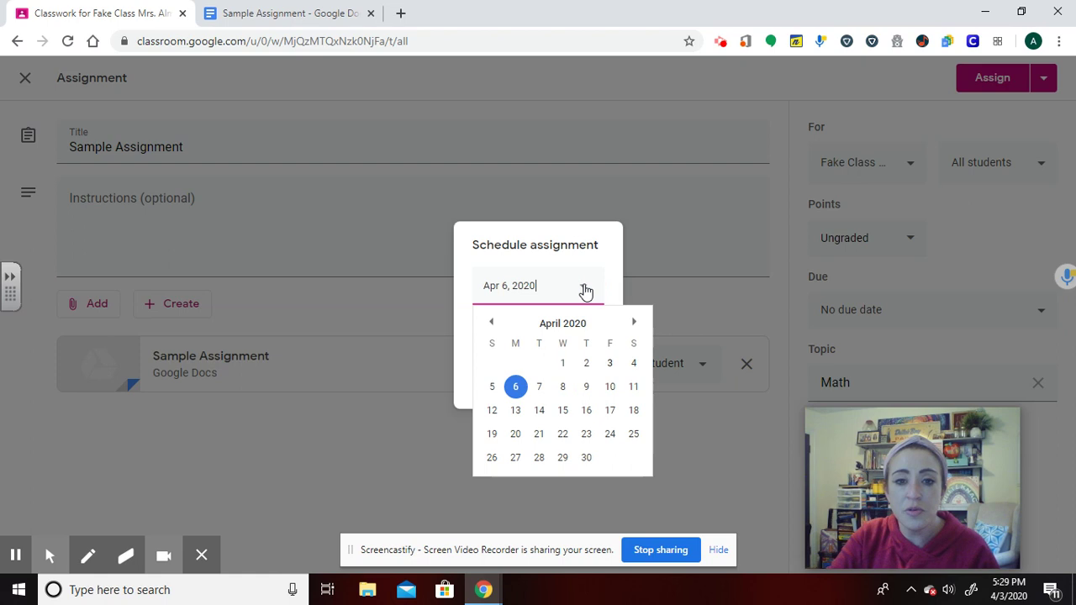
{"action": "left_click", "coordinate": [522, 393]}
{"action": "left_click", "coordinate": [574, 389]}
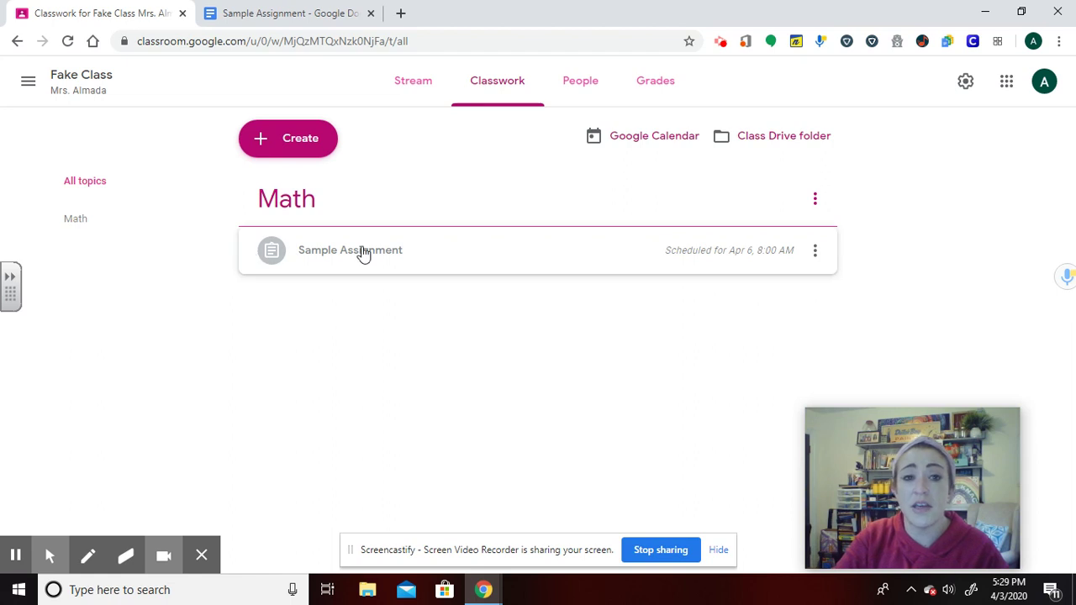
Reopen the Sample Assignment, scheduled for Apr 6, 8:00 AM, in the editor from its row menu.
{"action": "left_click", "coordinate": [813, 251]}
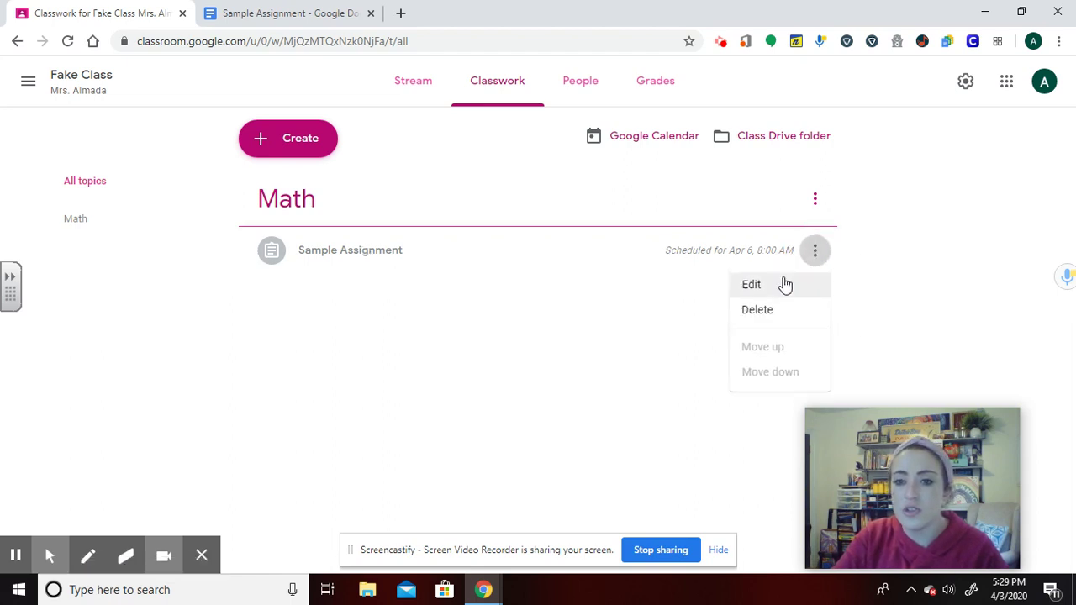
{"action": "left_click", "coordinate": [757, 291]}
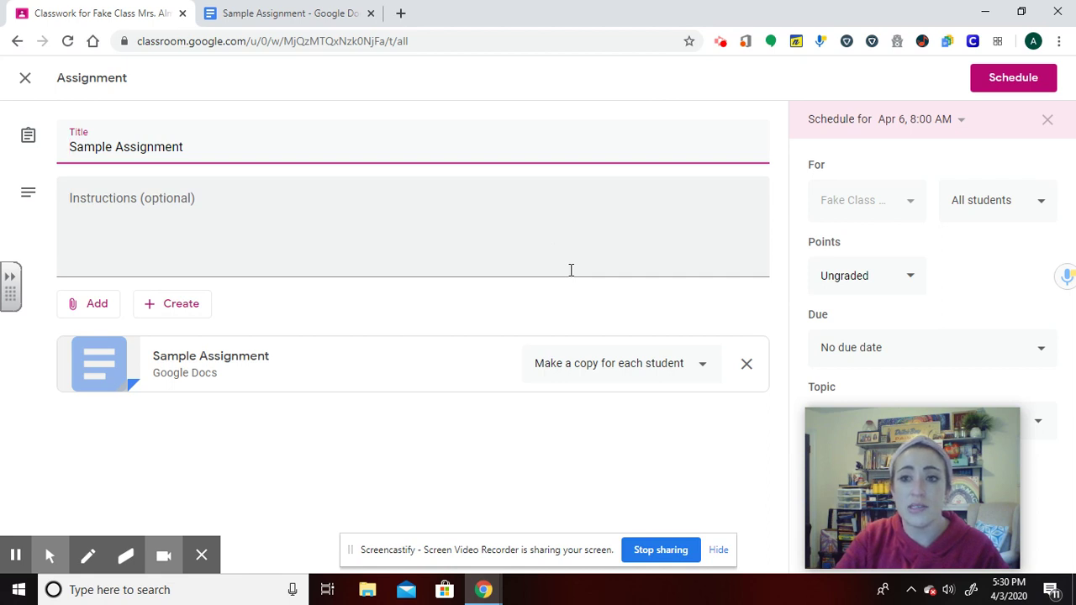
{"action": "left_click", "coordinate": [1005, 88]}
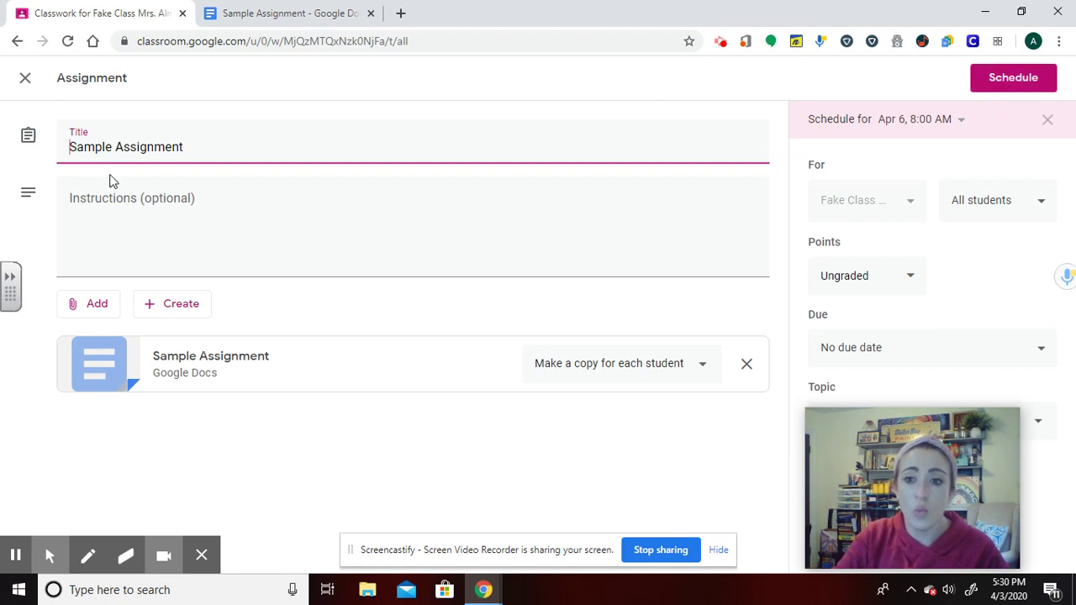
Leave the editor, create a new assignment and attach the Blank Quiz form from Google Drive.
{"action": "left_click", "coordinate": [27, 81]}
{"action": "left_click", "coordinate": [296, 148]}
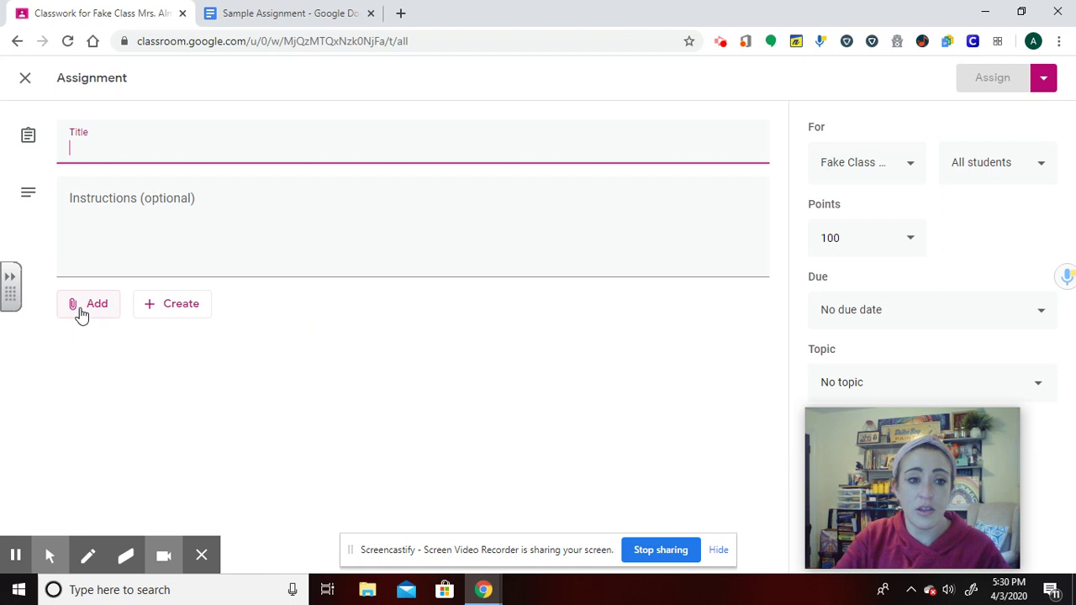
{"action": "left_click", "coordinate": [81, 315]}
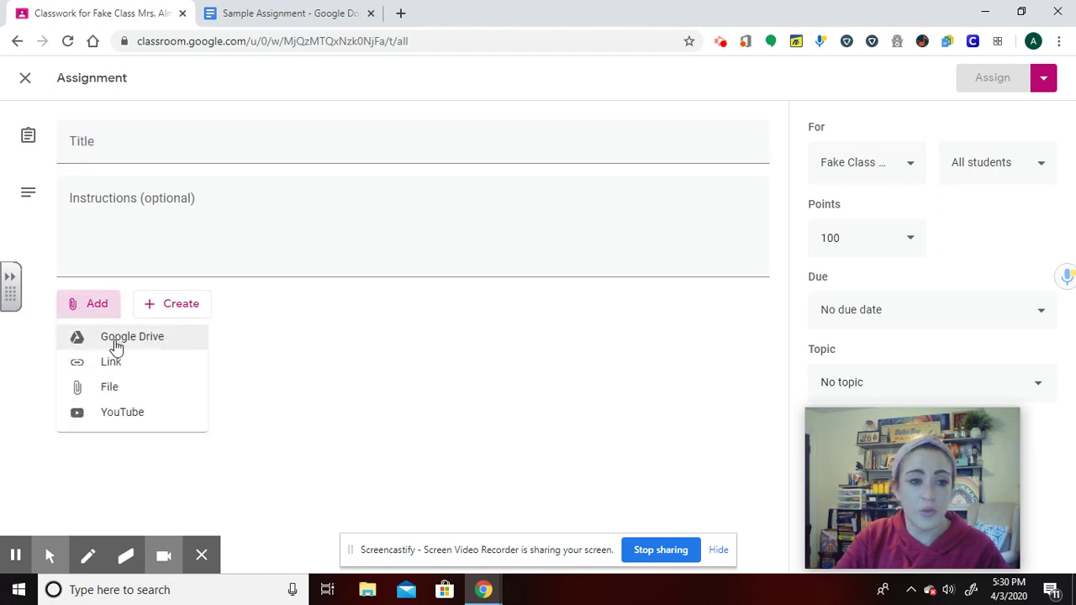
{"action": "left_click", "coordinate": [116, 346]}
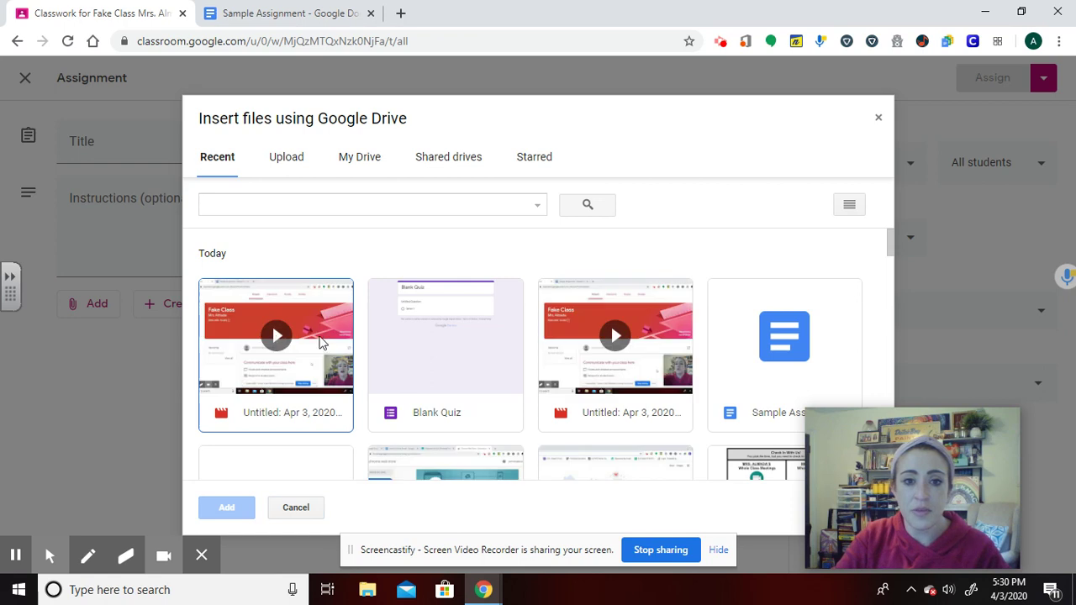
{"action": "left_click", "coordinate": [425, 325]}
{"action": "left_click", "coordinate": [226, 507]}
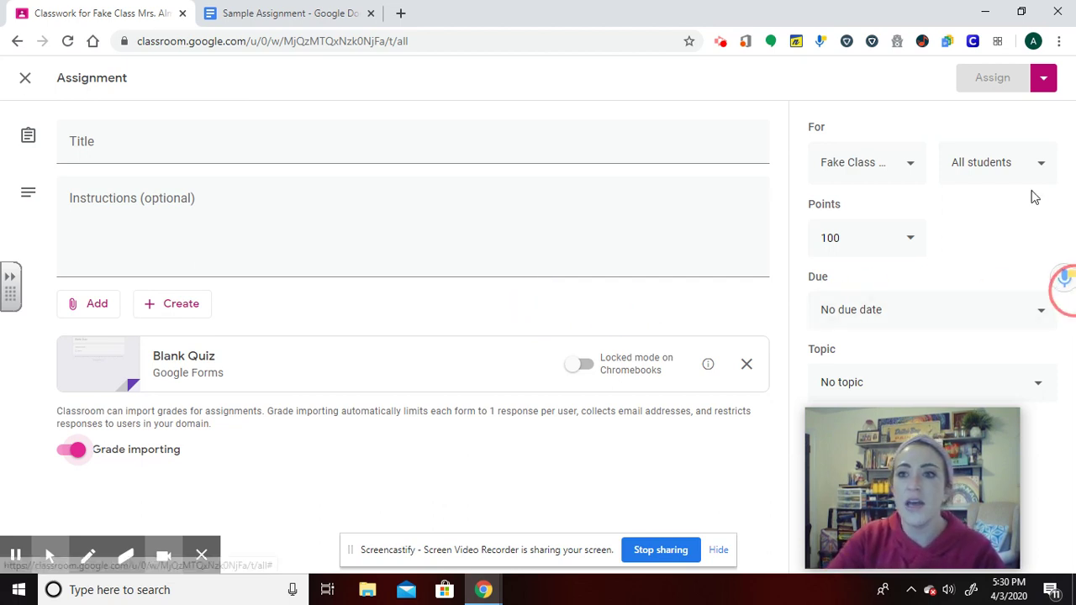
Title the quiz assignment 'Sample Quiz' and add a second class so it goes to two classes.
{"action": "left_click", "coordinate": [272, 139]}
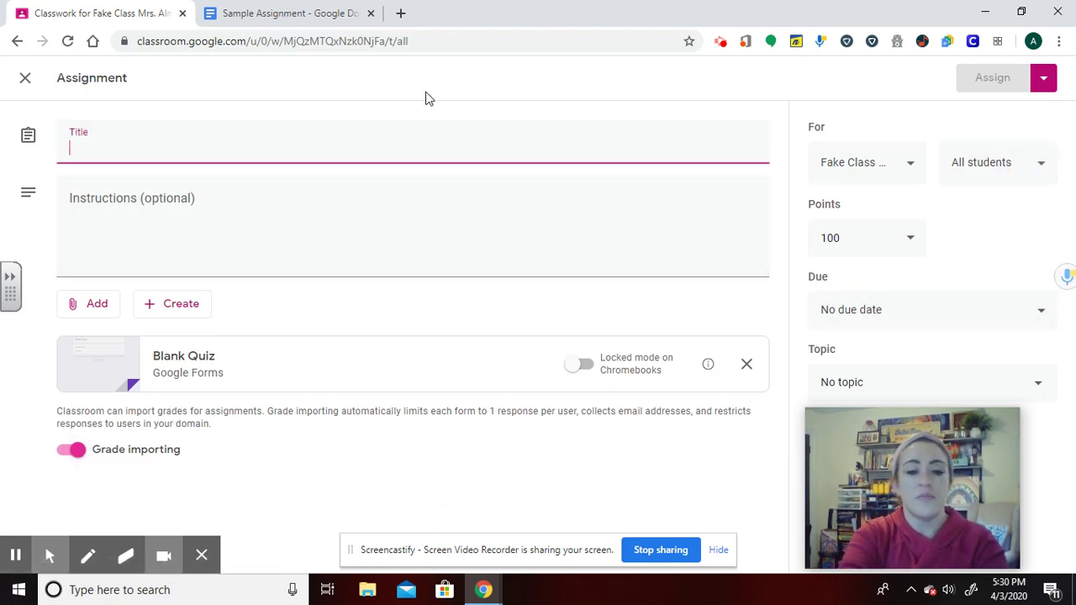
{"action": "type", "text": "Sample Quiz"}
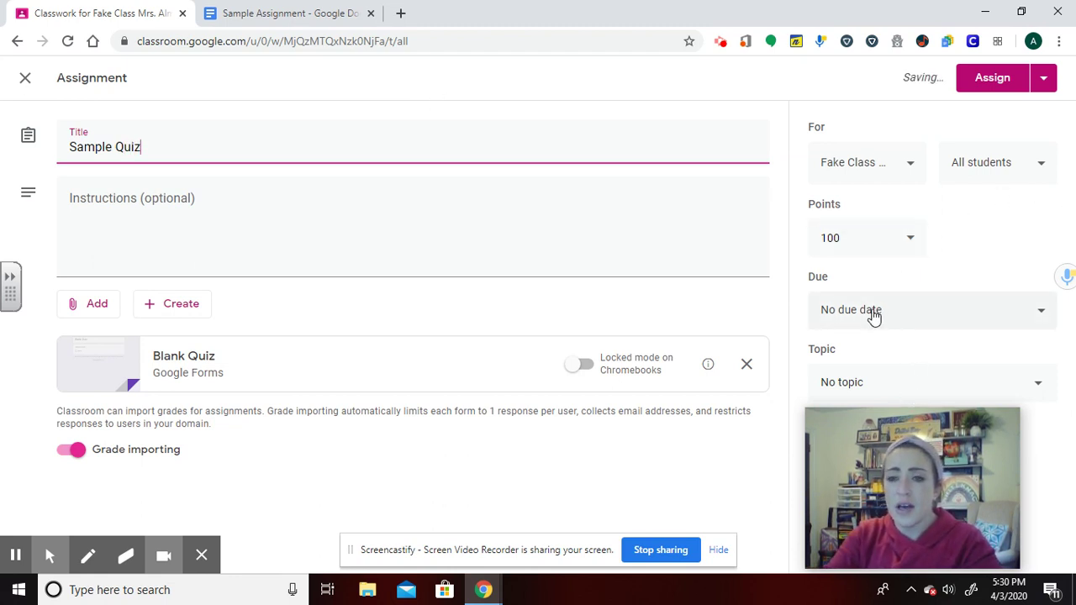
{"action": "left_click", "coordinate": [856, 171]}
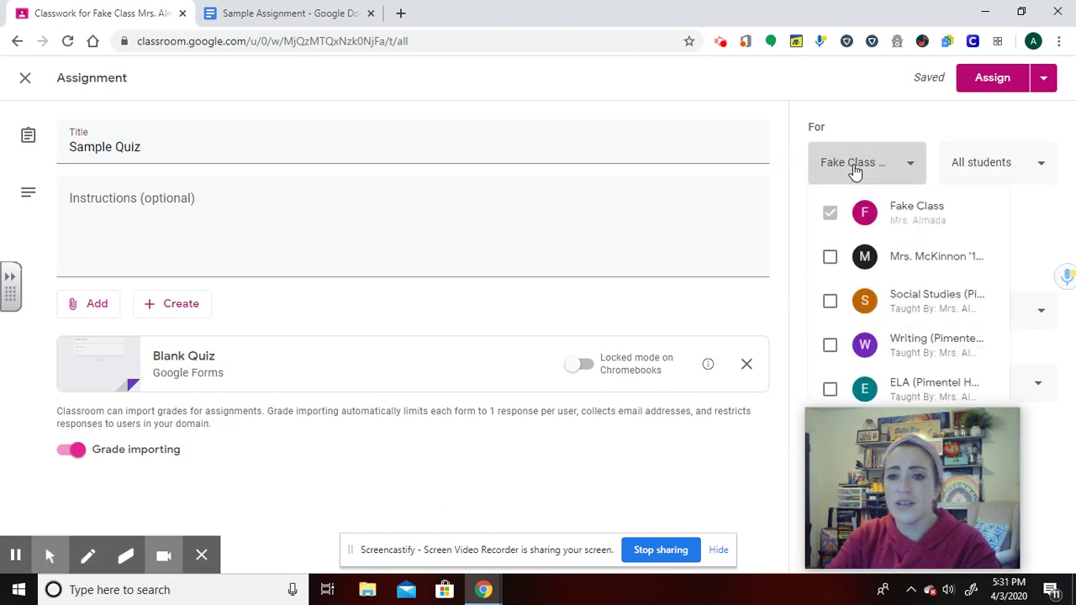
{"action": "left_click", "coordinate": [860, 92]}
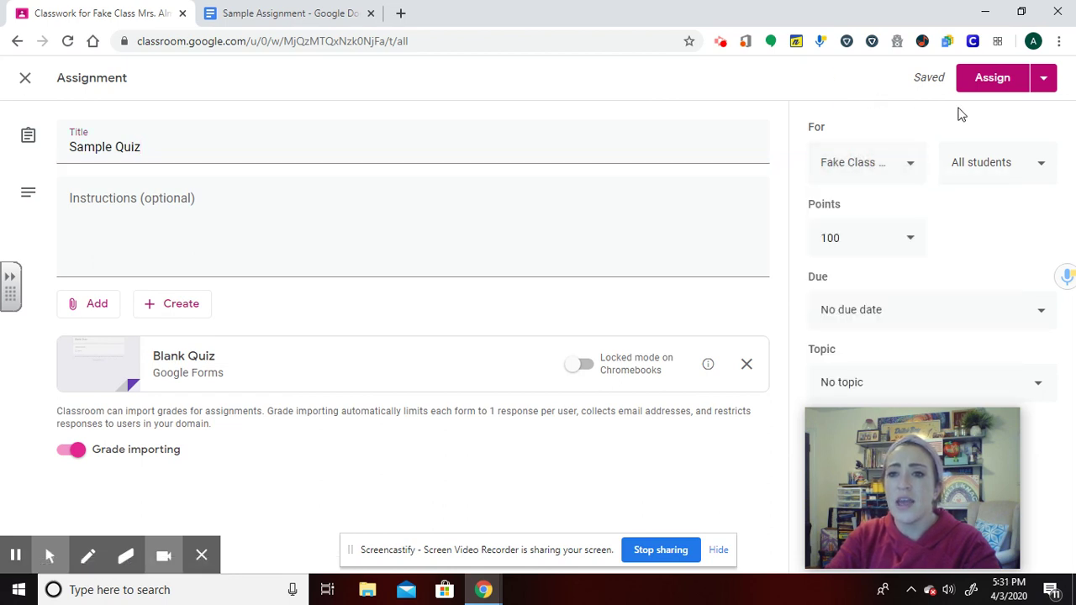
{"action": "left_click", "coordinate": [874, 174]}
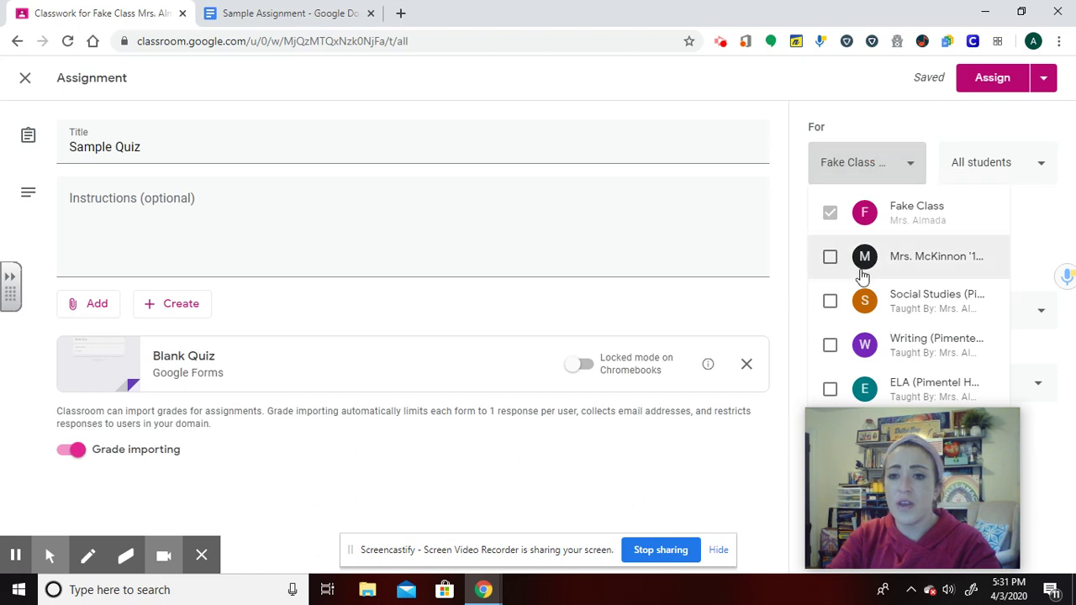
{"action": "left_click", "coordinate": [830, 256]}
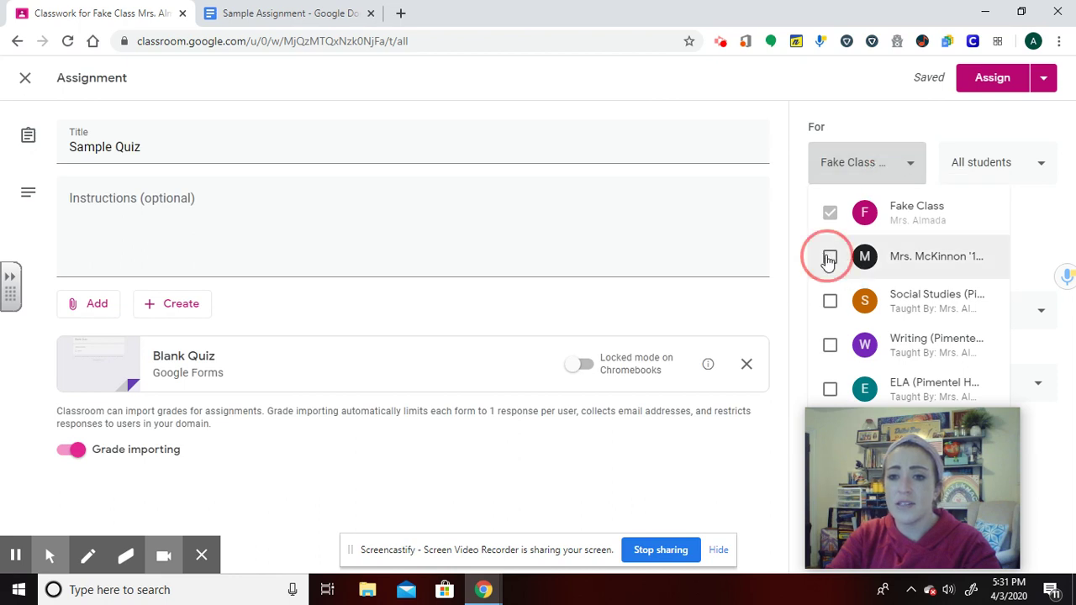
{"action": "left_click", "coordinate": [864, 109]}
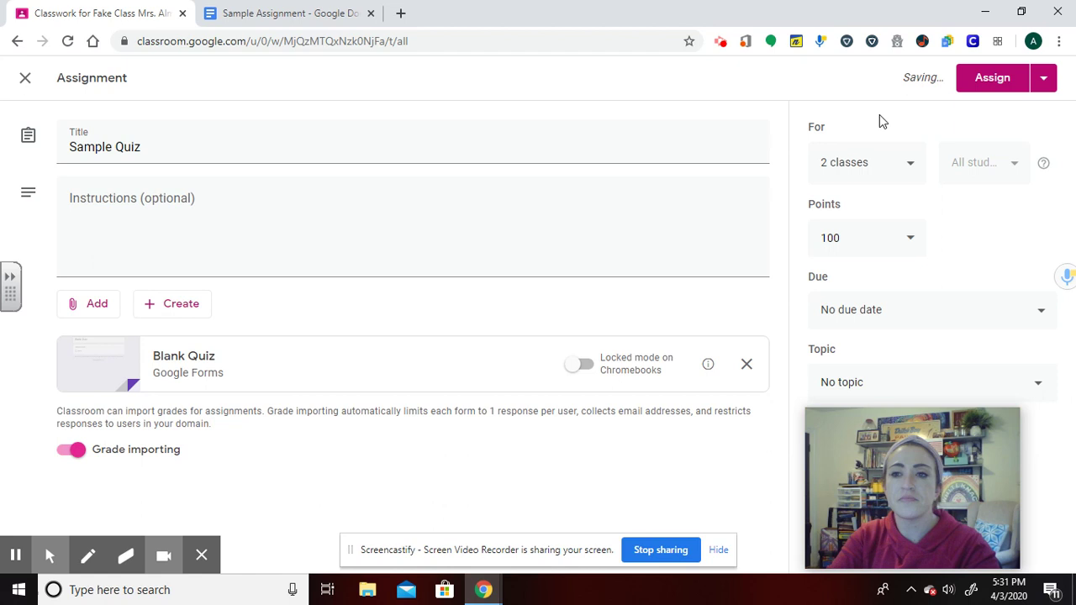
{"action": "left_click", "coordinate": [1044, 82]}
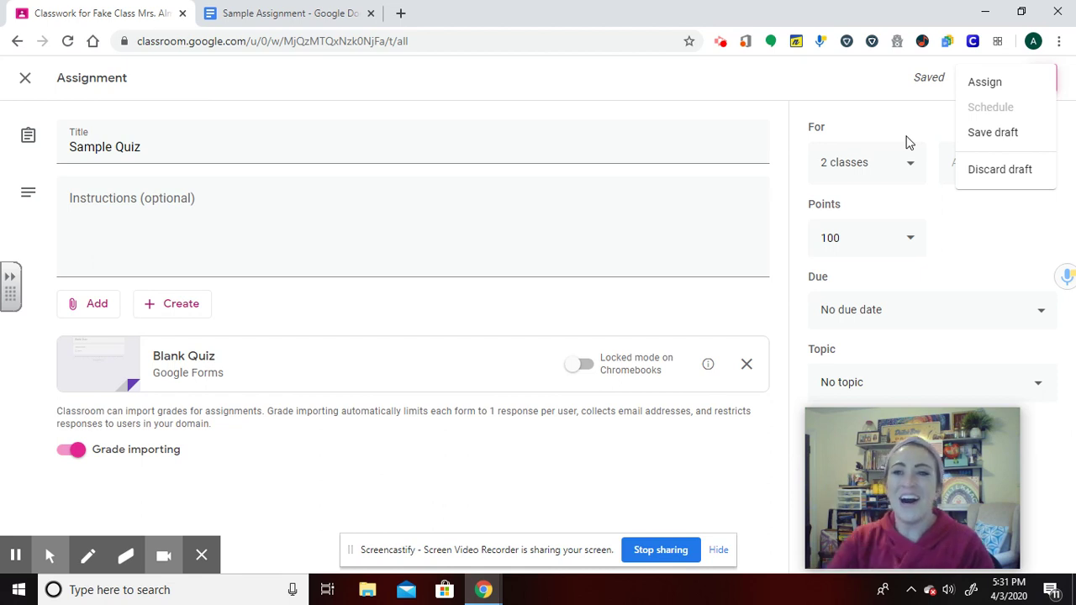
{"action": "left_click", "coordinate": [900, 118]}
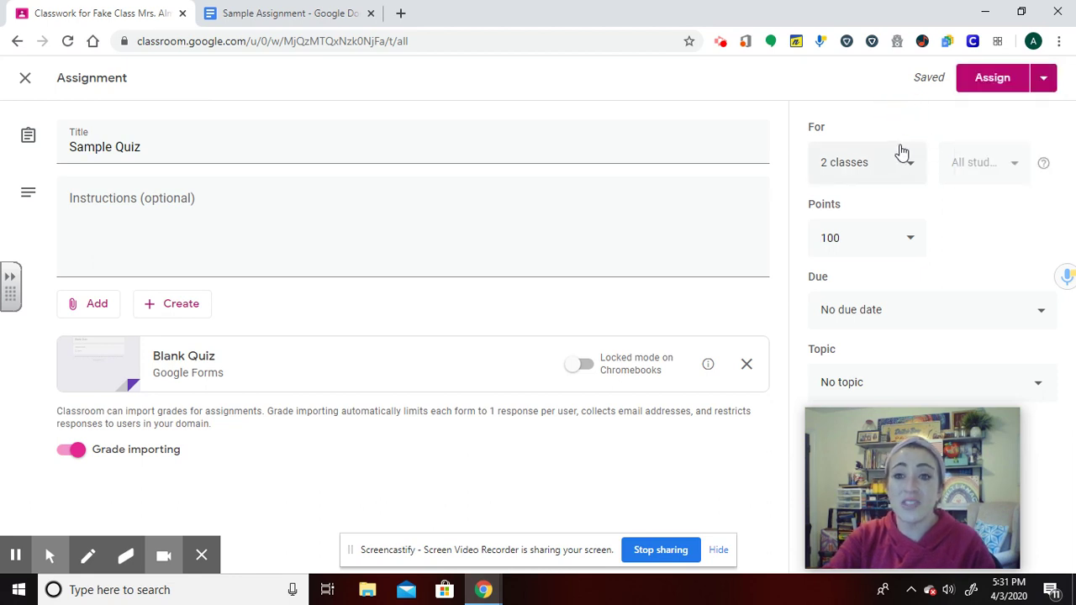
Exit the quiz editor, leaving Sample Quiz listed as a draft above Sample Assignment.
{"action": "left_click", "coordinate": [26, 82]}
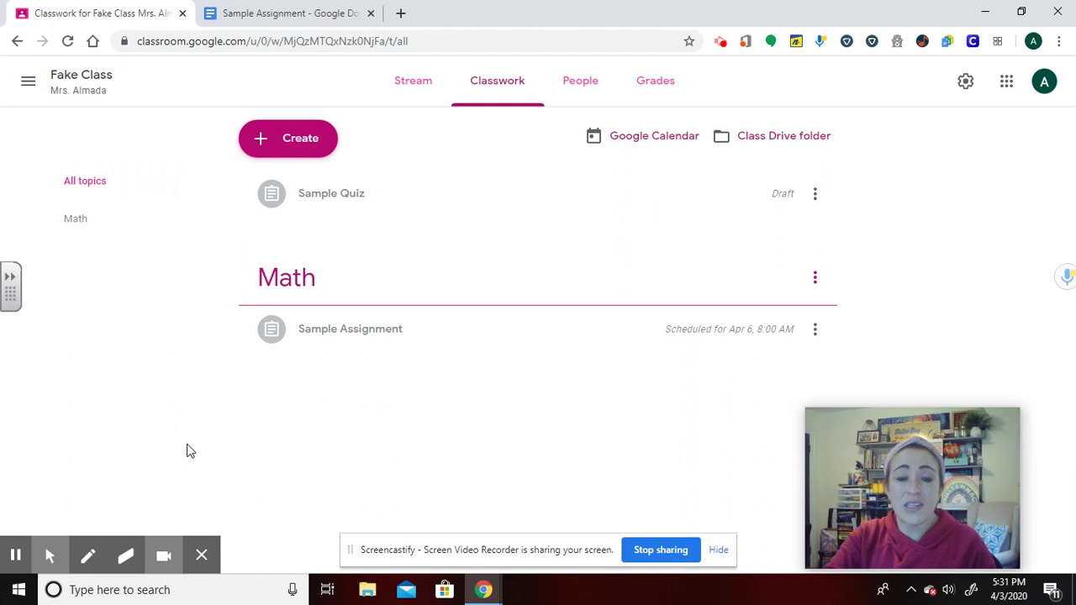